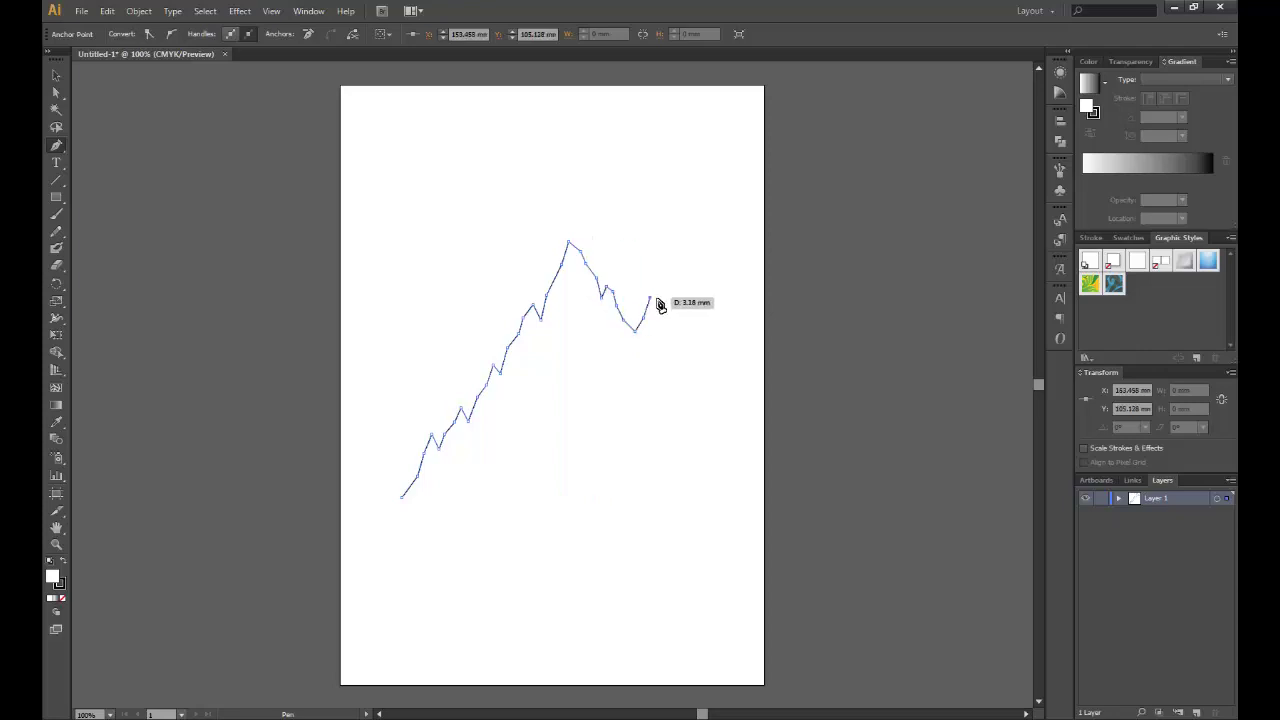
- Trace the outline down the right slope and along the base to close the mountain shape
click(717, 394)
click(728, 410)
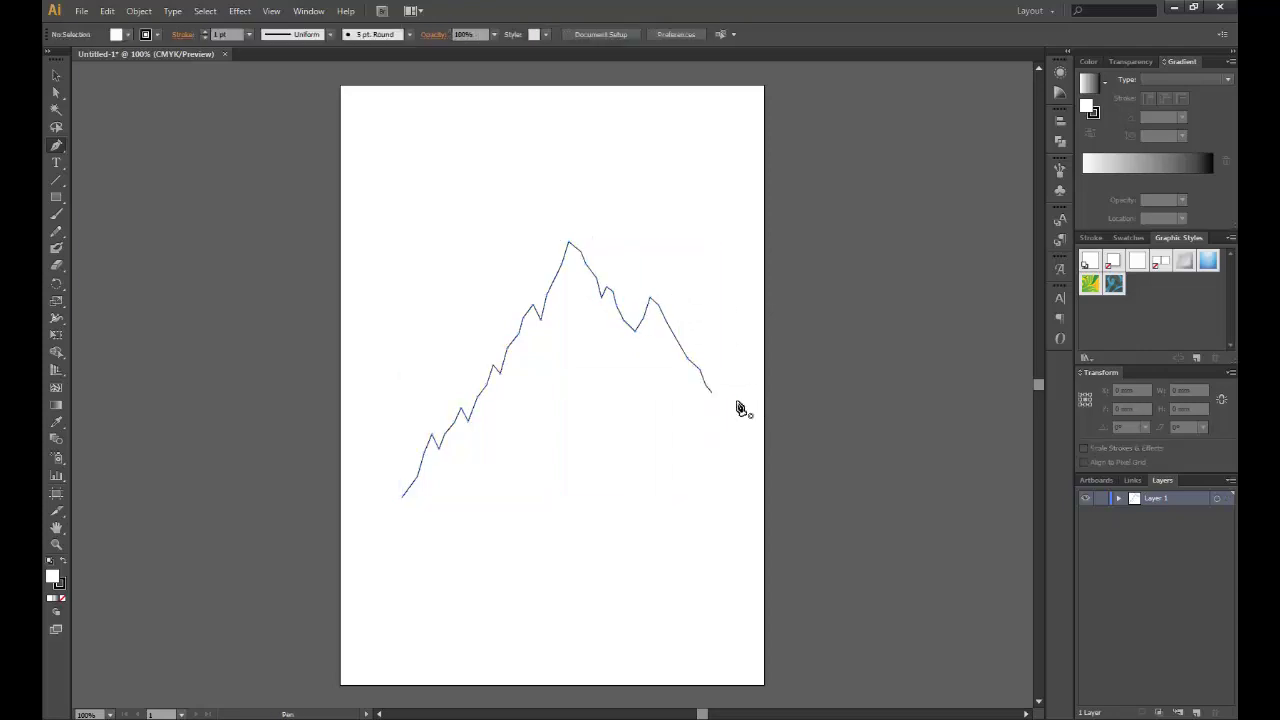
click(746, 449)
click(750, 474)
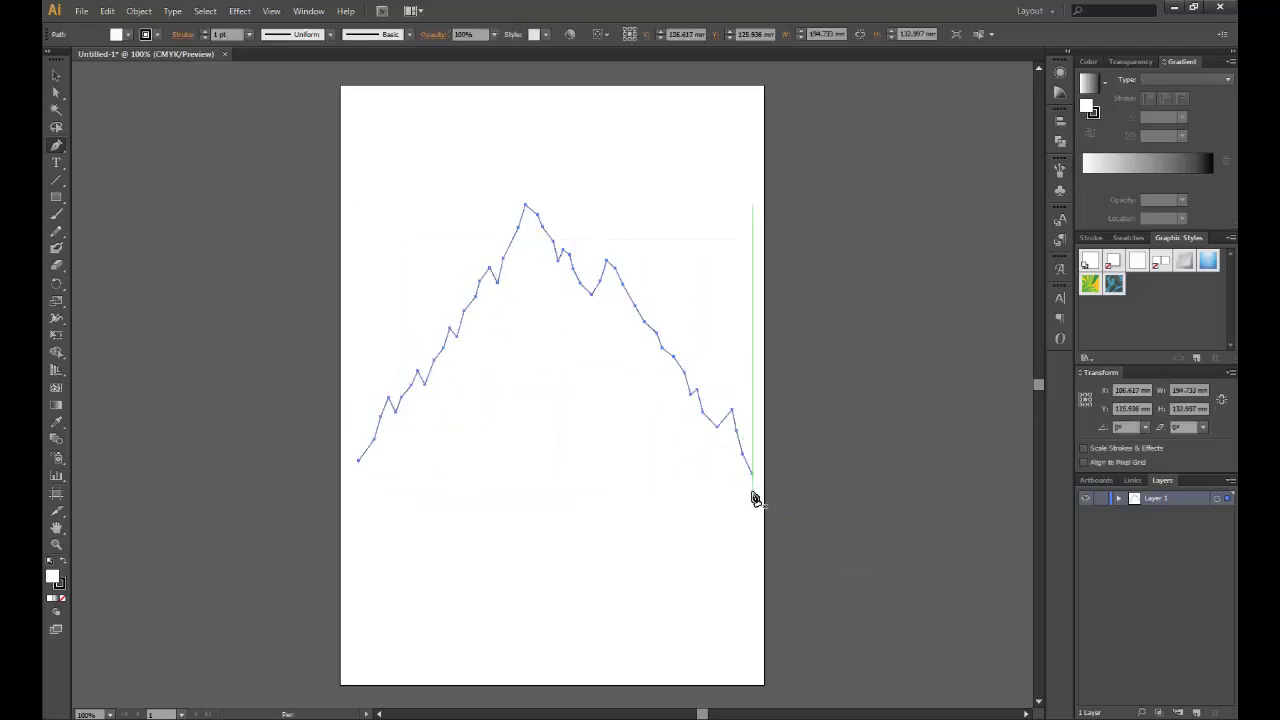
click(728, 503)
click(696, 513)
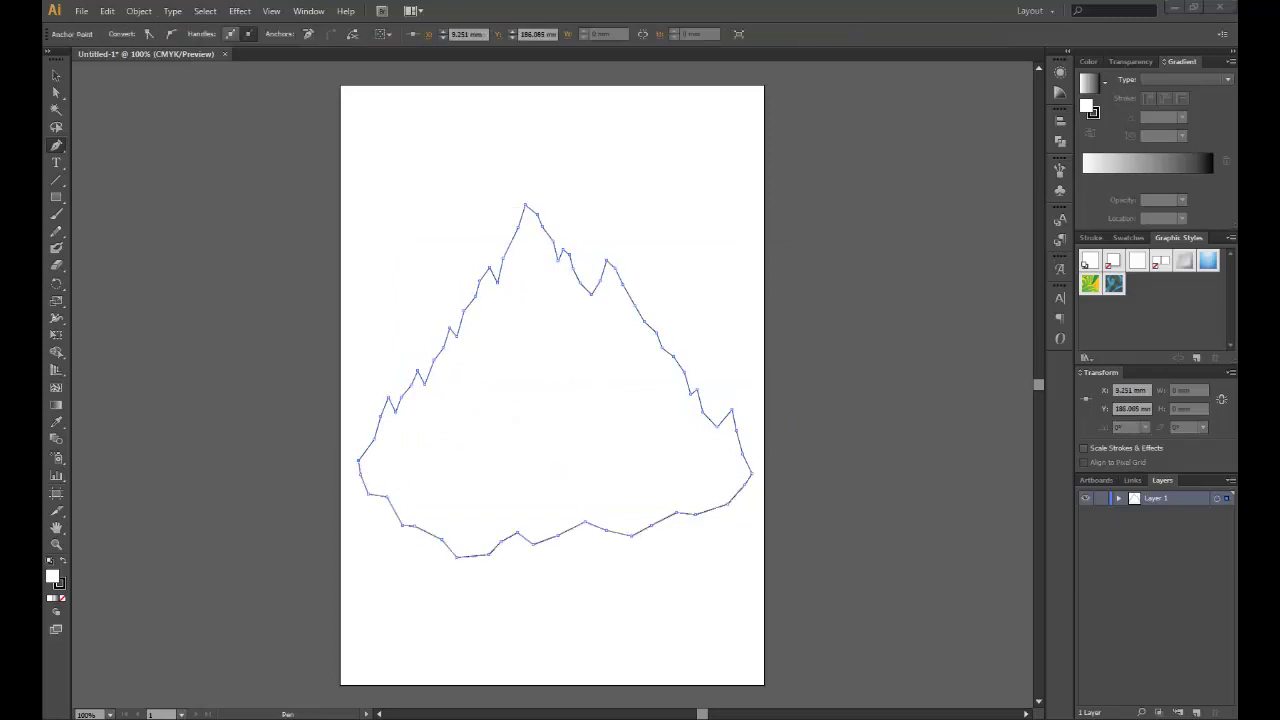
key(ctrl+shift+a)
- Select the mountain outline, zoom in on the peak, then fit the page back in view
ctrl+click(527, 213)
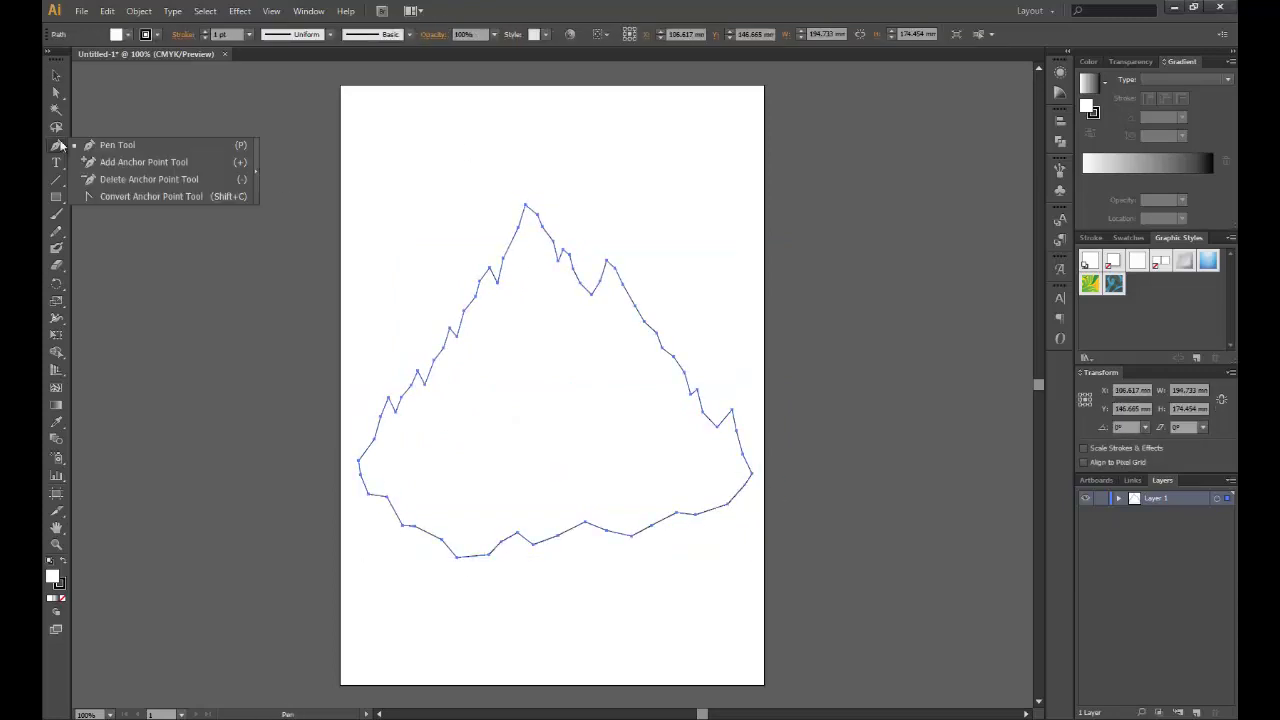
drag(56, 145, 110, 160)
ctrl+space+click(543, 336)
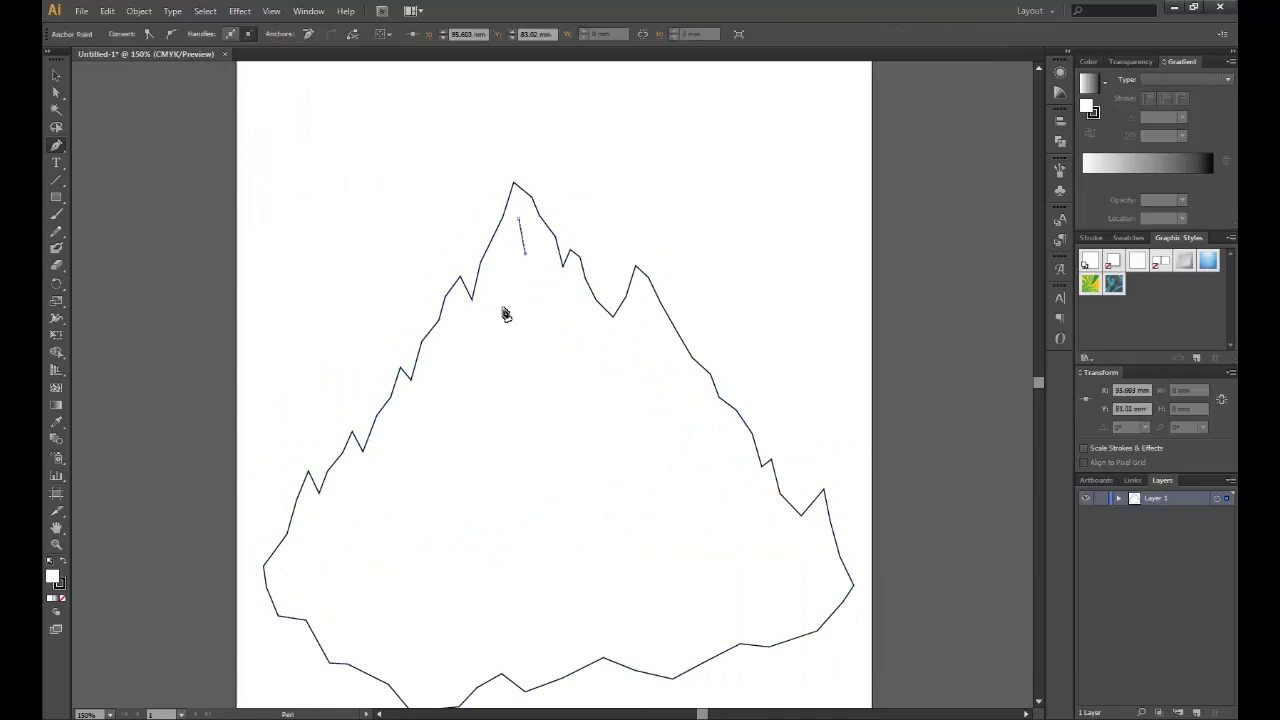
key(ctrl+0)
- Draw two facet lines from the summit down to the base outline
click(524, 195)
click(532, 226)
click(519, 302)
click(503, 374)
click(474, 409)
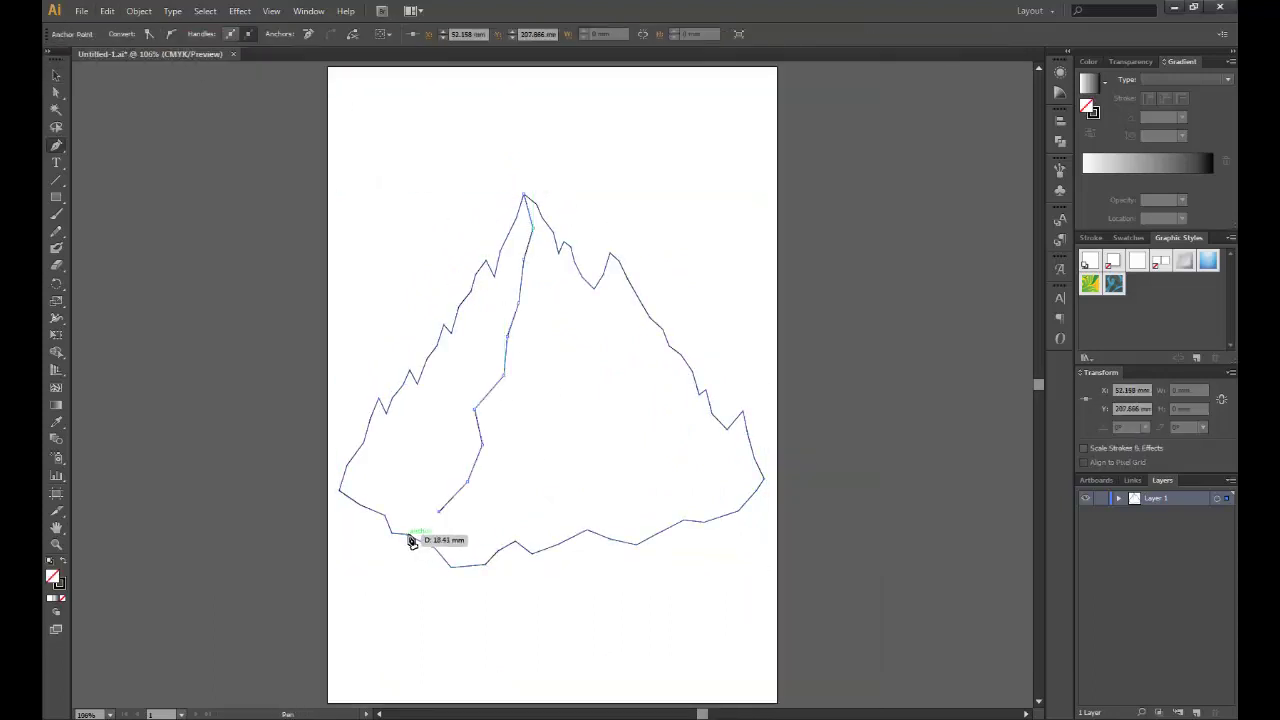
click(408, 535)
click(532, 228)
click(561, 338)
click(572, 428)
click(615, 490)
click(637, 528)
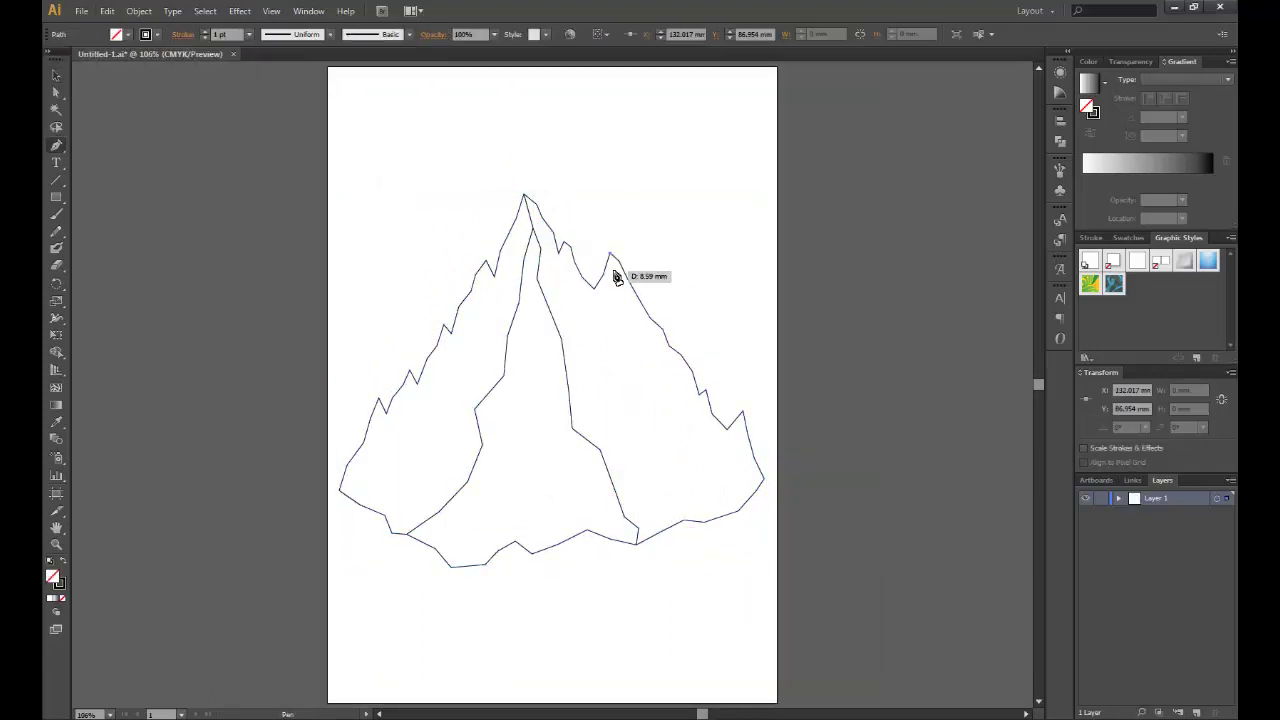
- Add a facet line from the right peak to the base and one up the left slope
click(610, 256)
click(609, 318)
click(629, 365)
click(694, 443)
click(709, 495)
click(704, 520)
key(p)
click(503, 375)
click(500, 348)
click(510, 290)
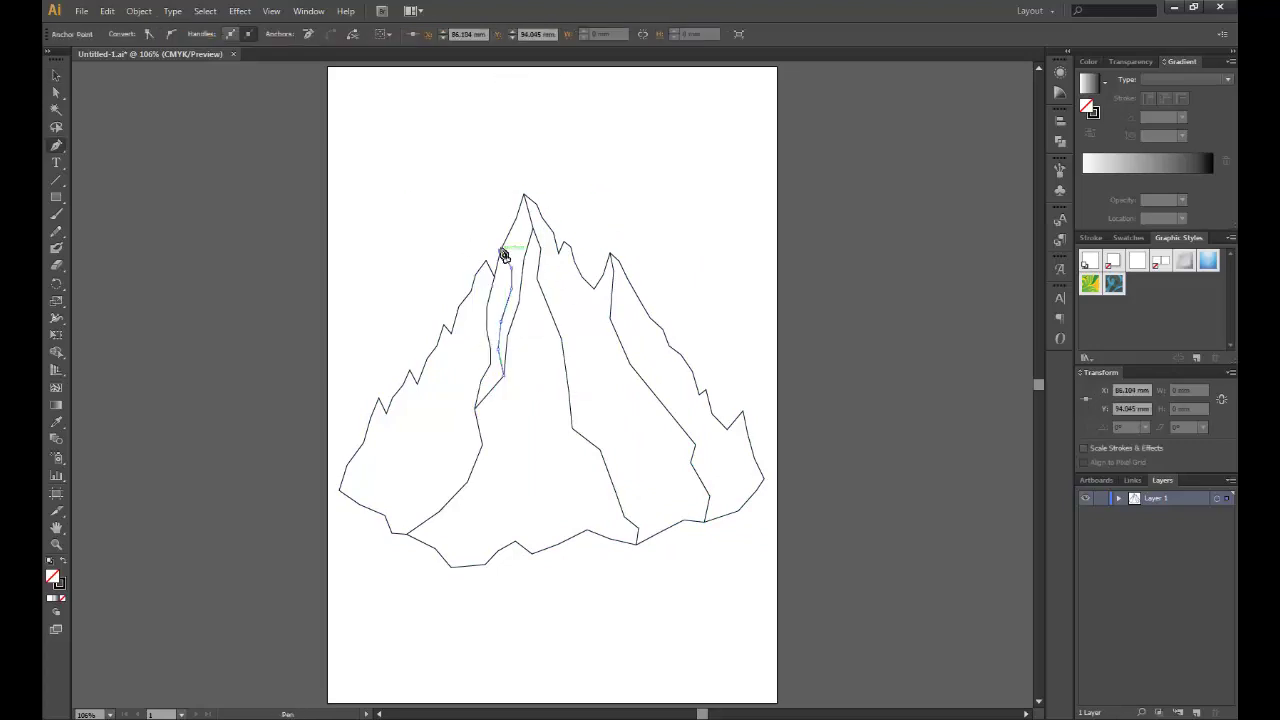
click(537, 285)
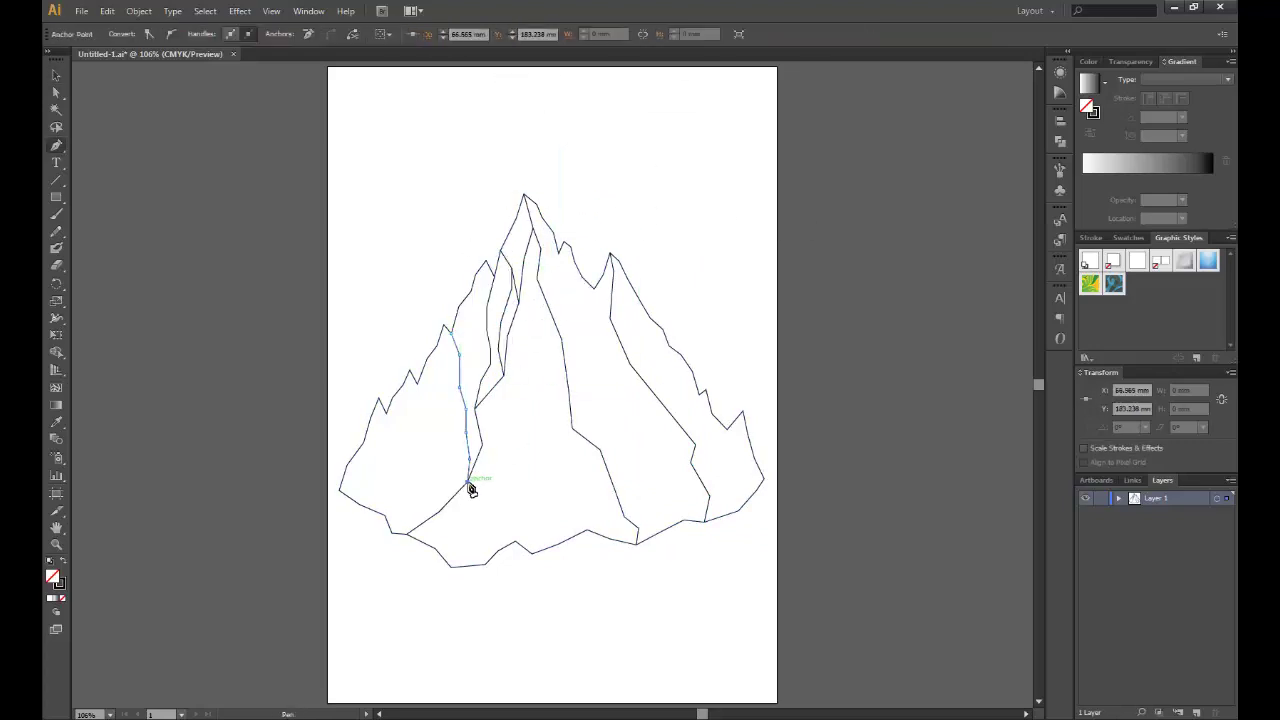
- Draw a middle facet line to the base plus short lines on the lower right shoulder
click(537, 283)
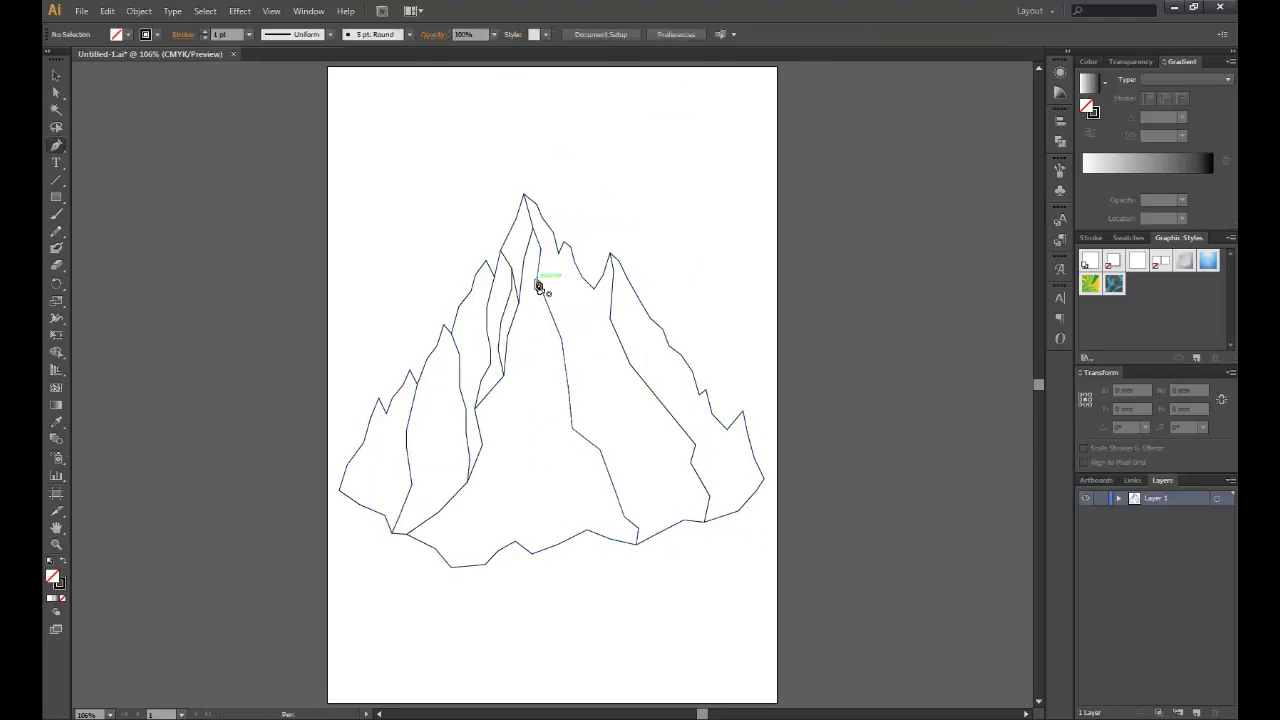
click(519, 330)
click(528, 350)
click(510, 400)
click(498, 445)
click(531, 551)
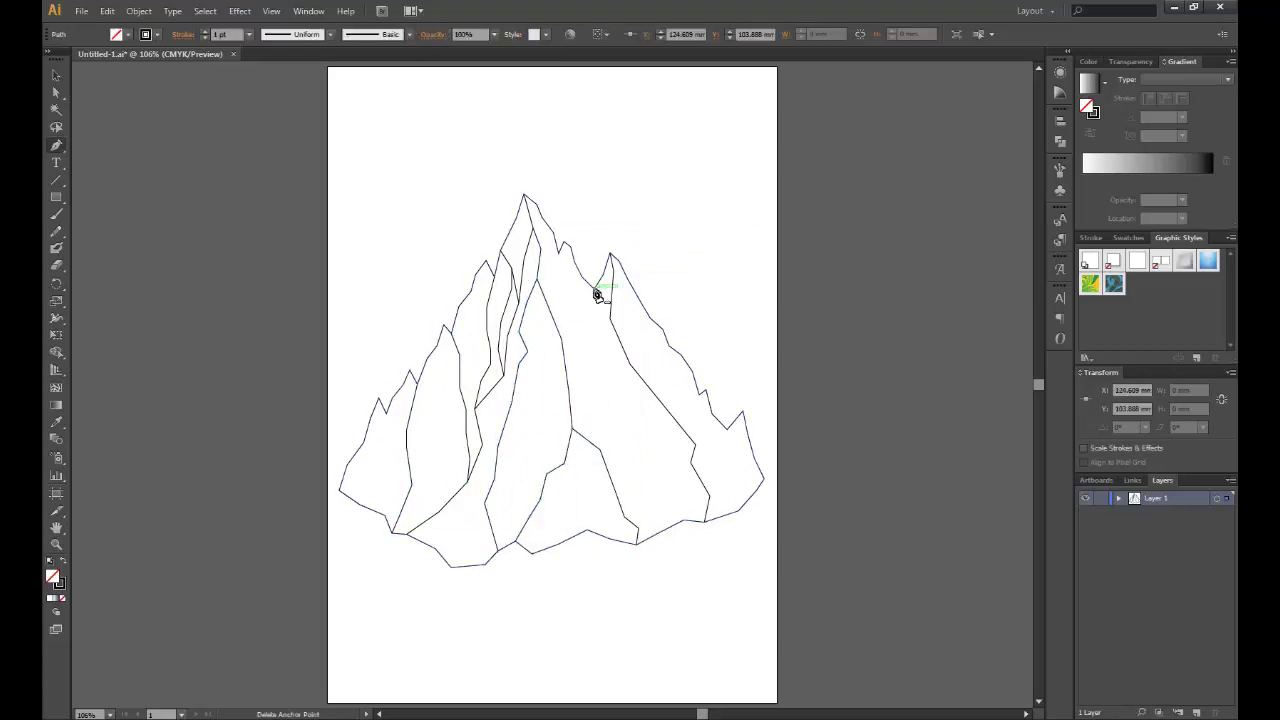
click(705, 389)
click(726, 428)
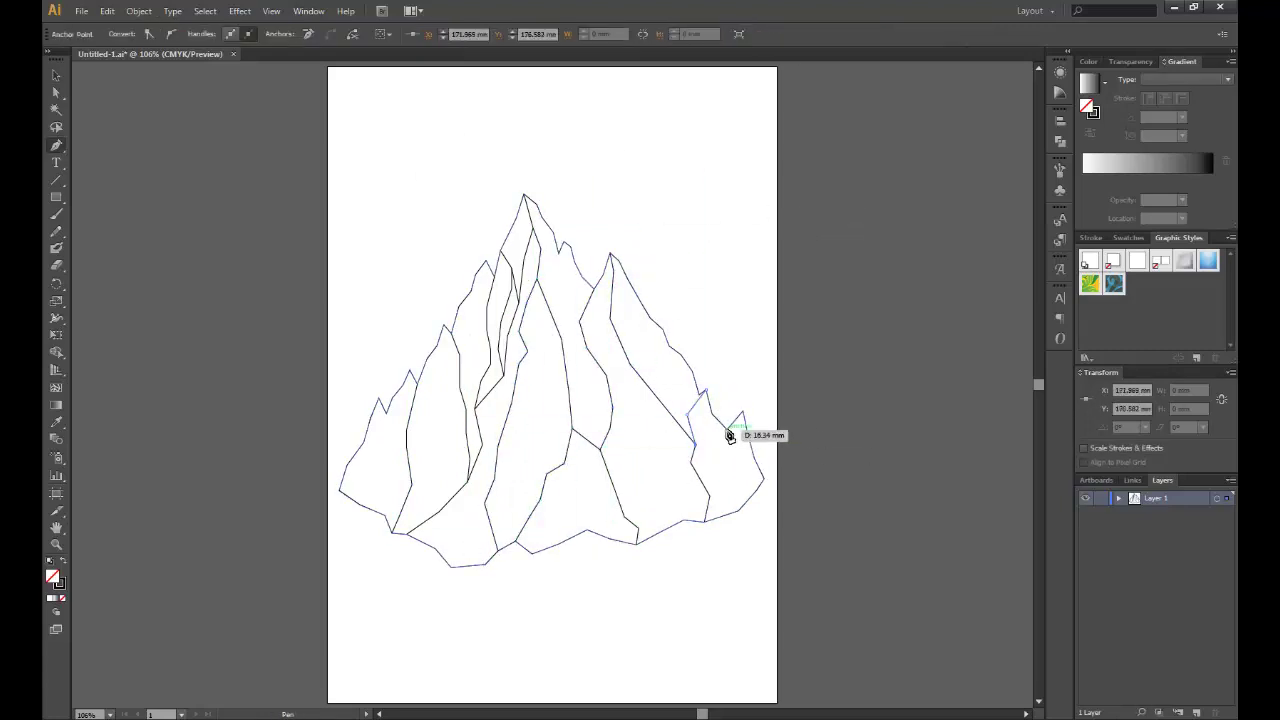
ctrl+click(637, 228)
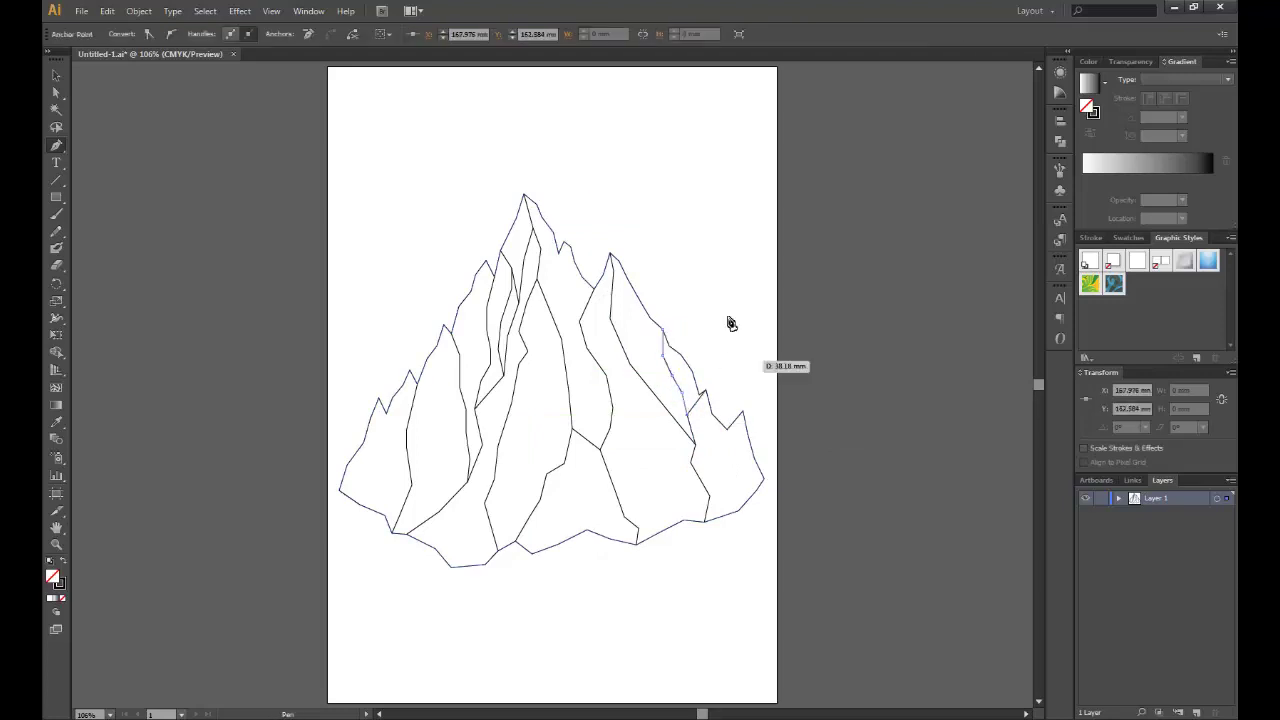
click(726, 428)
click(745, 484)
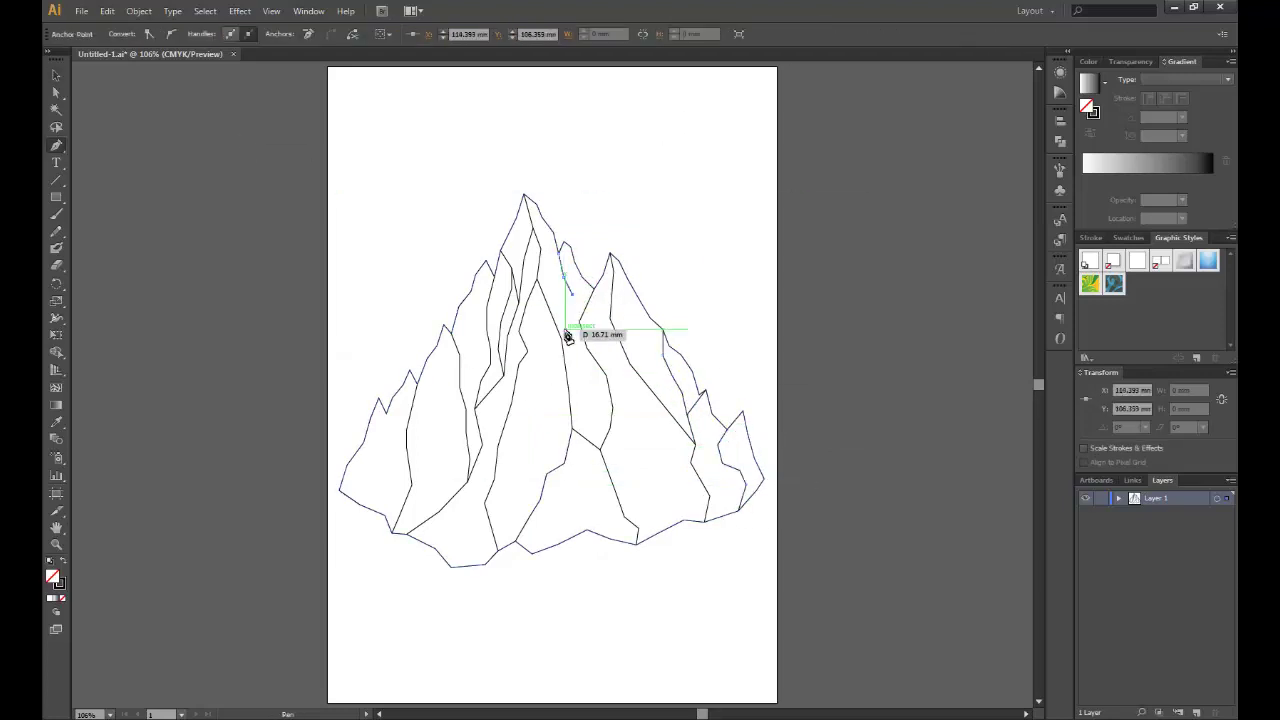
- Add two facet lines running down the right face toward the base
ctrl+click(709, 157)
click(610, 318)
click(611, 365)
click(612, 410)
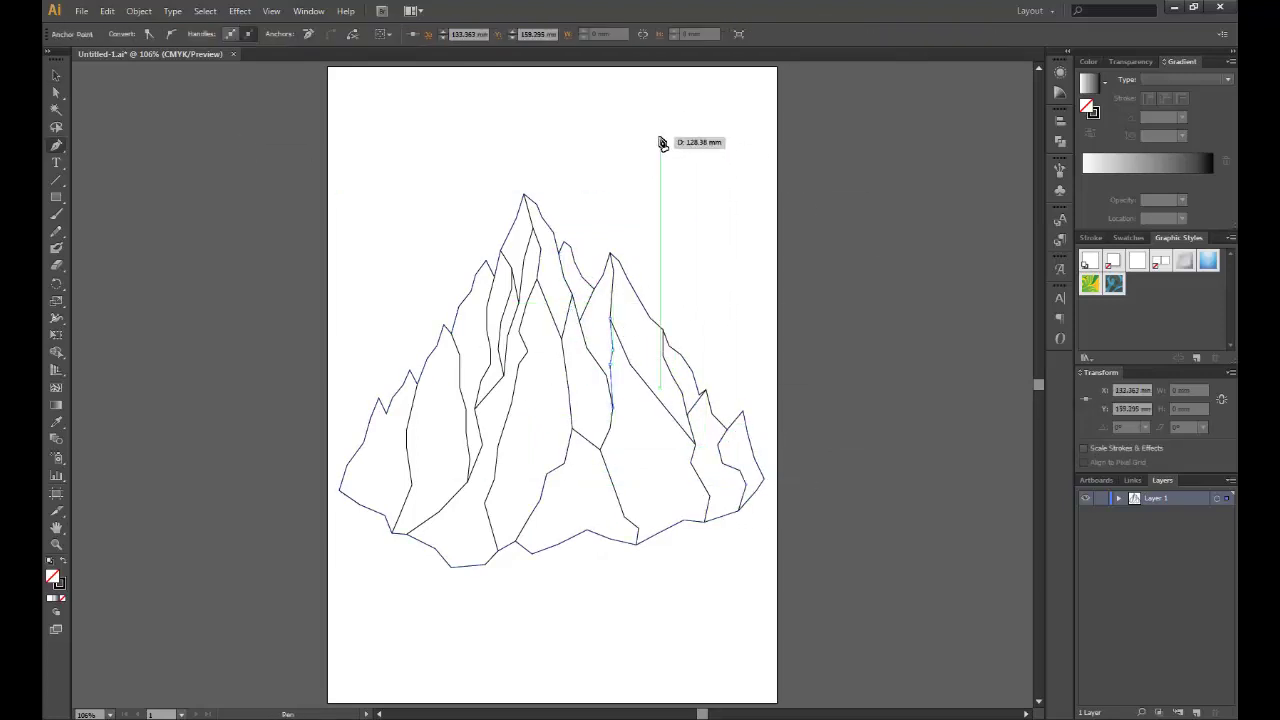
ctrl+click(650, 250)
click(631, 365)
click(639, 399)
click(634, 460)
click(643, 484)
click(641, 502)
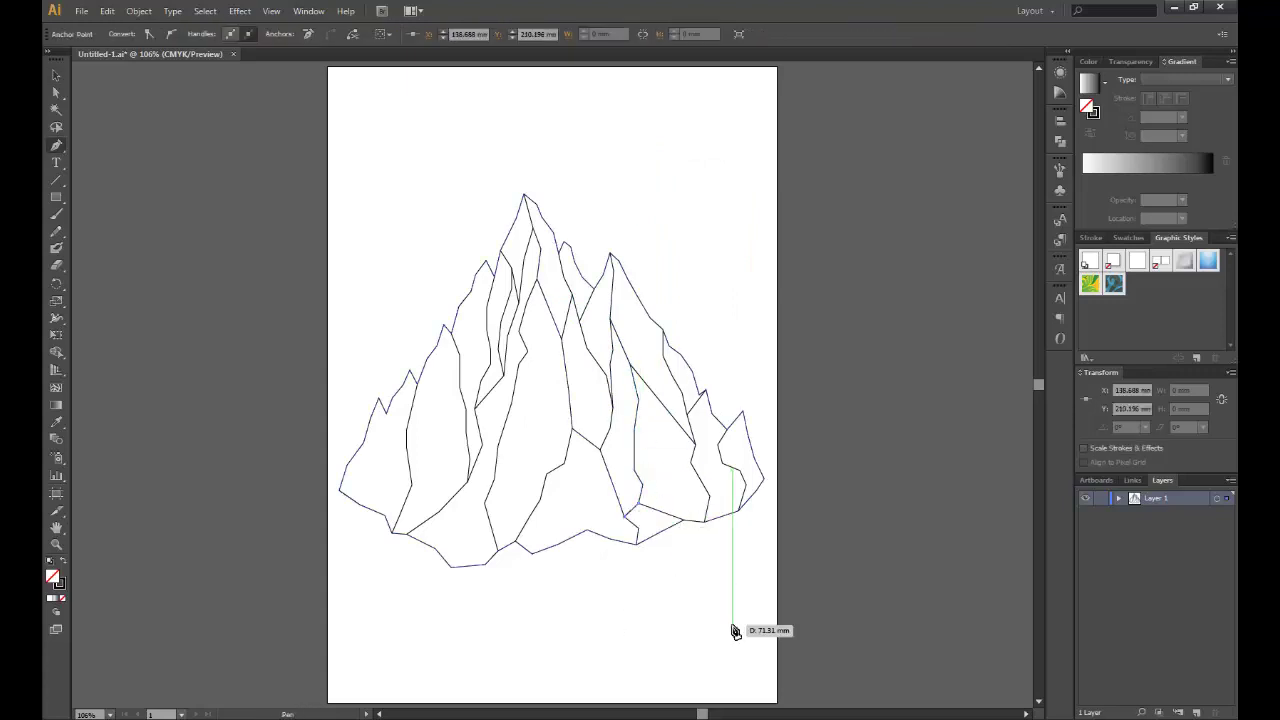
- Draw a facet line through the left-centre peaks
ctrl+click(530, 347)
click(532, 358)
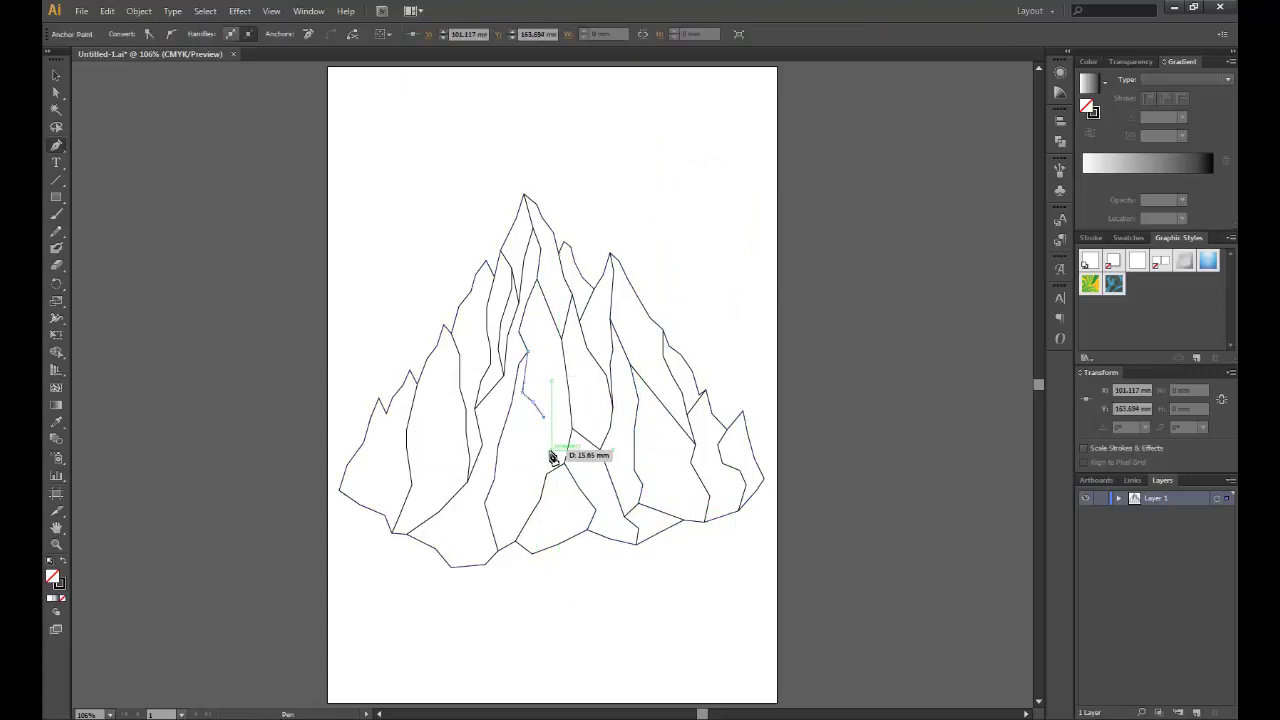
click(548, 470)
click(500, 258)
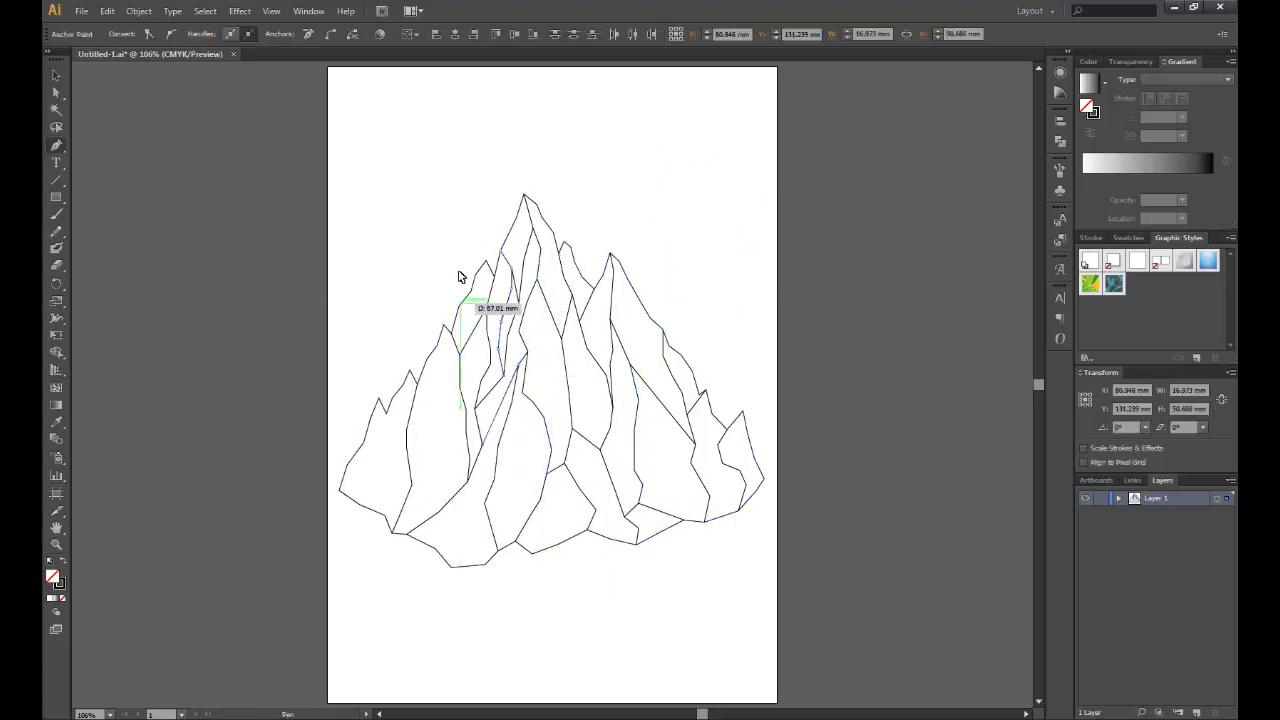
ctrl+click(737, 151)
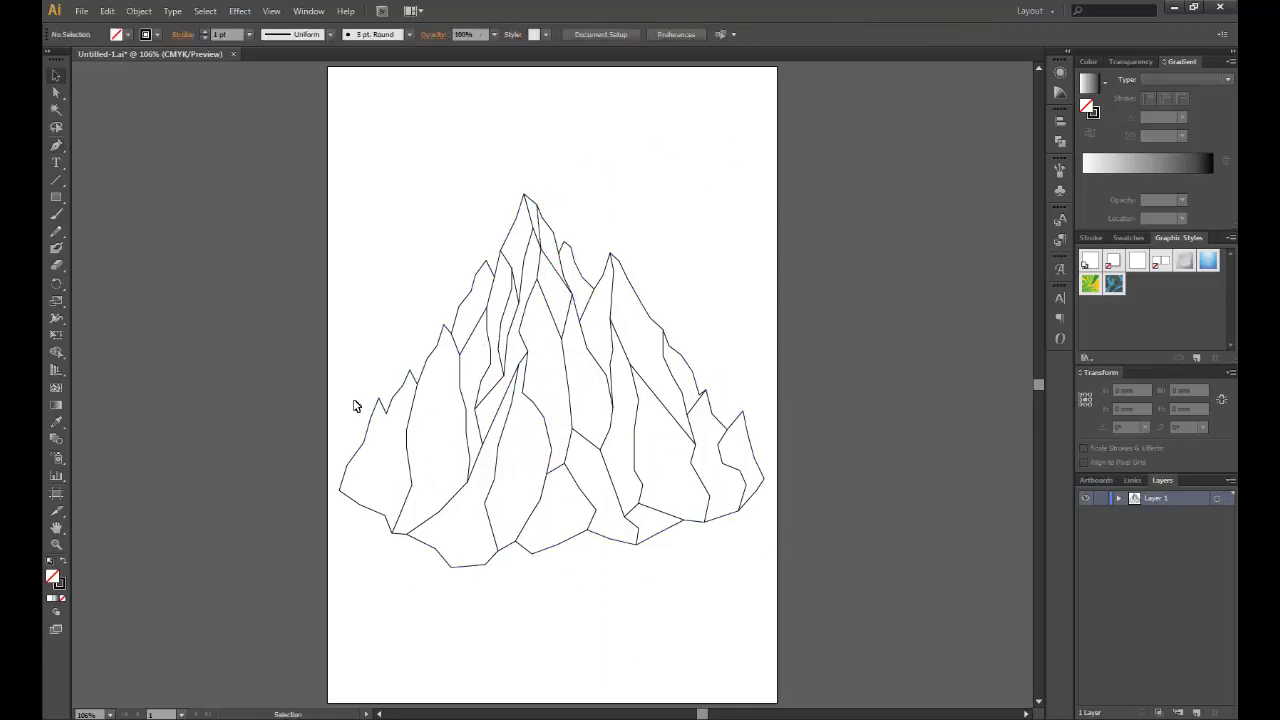
- Draw a short facet line in the lower middle, extended toward the left peak
click(465, 410)
click(456, 441)
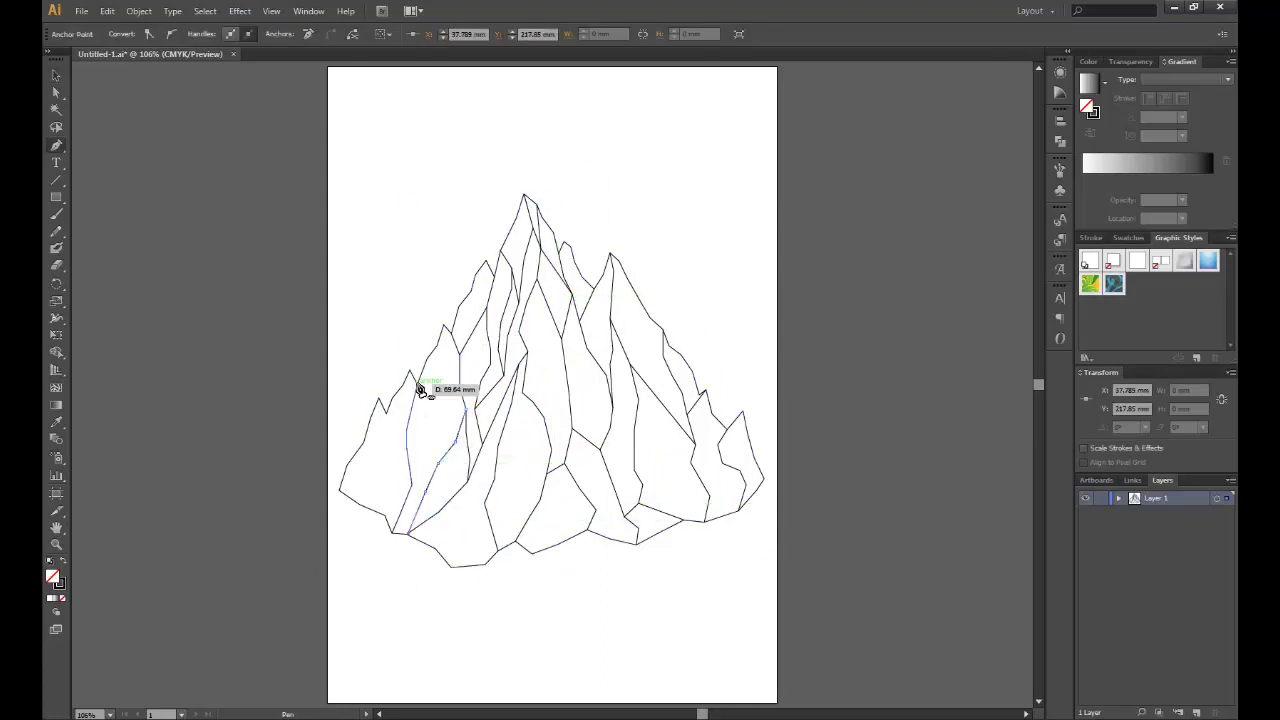
click(443, 351)
ctrl+click(863, 651)
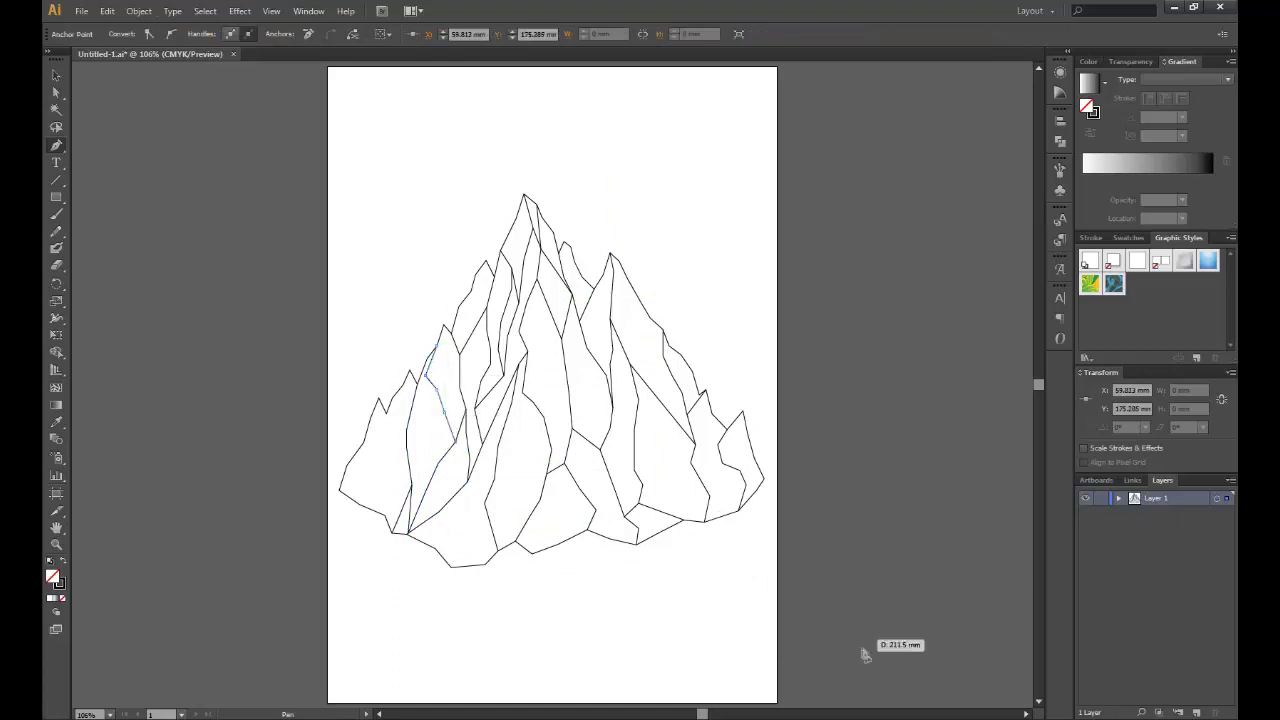
- Add facet lines down the left peak and a long one across the left face
click(386, 413)
click(397, 483)
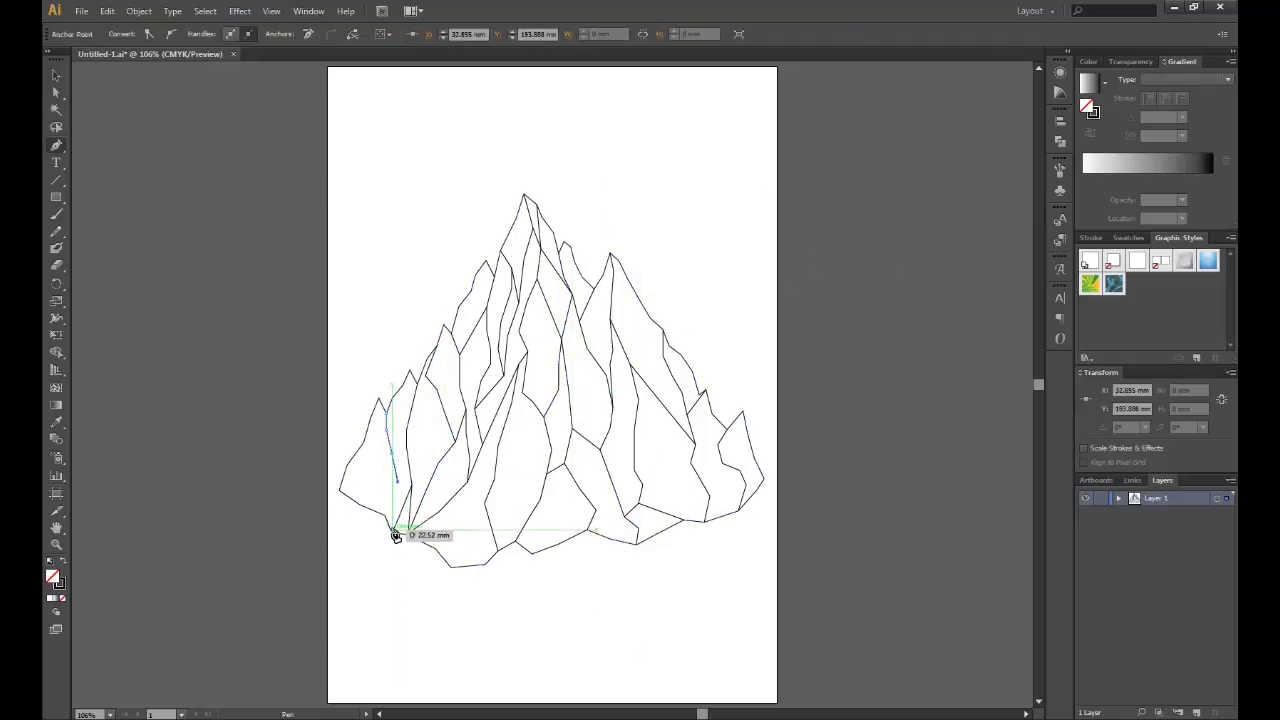
ctrl+click(509, 338)
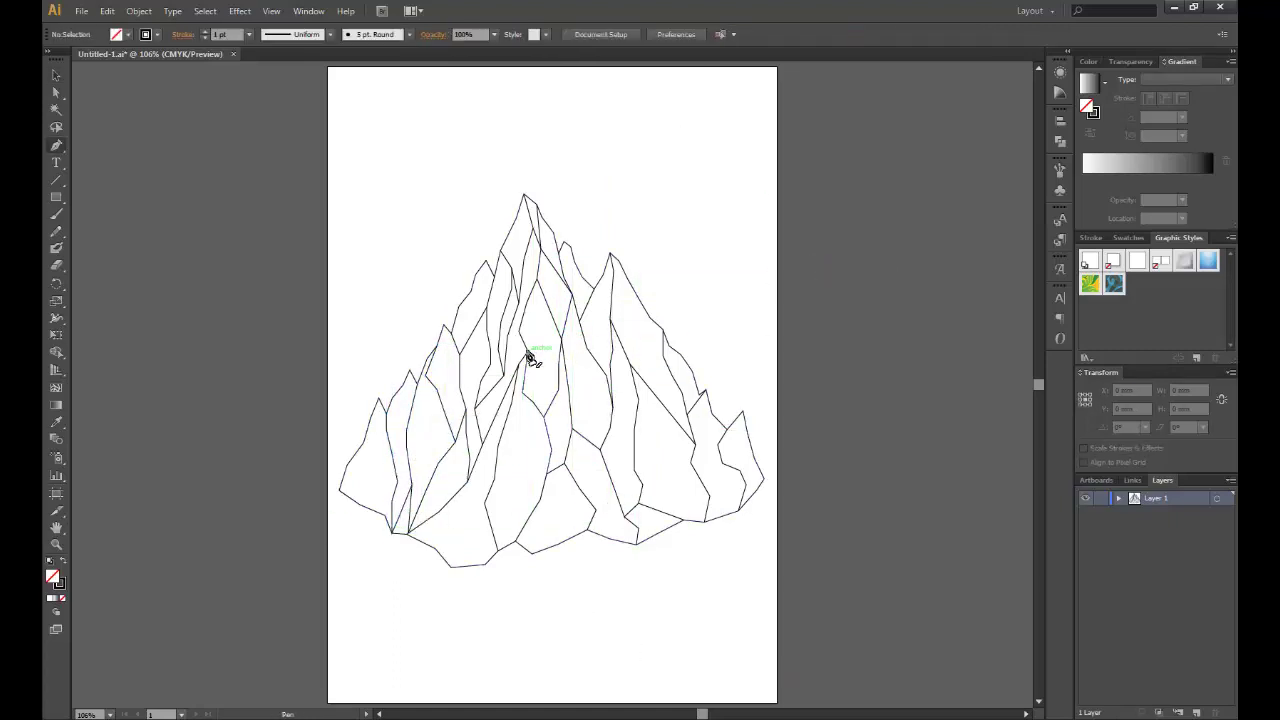
click(487, 509)
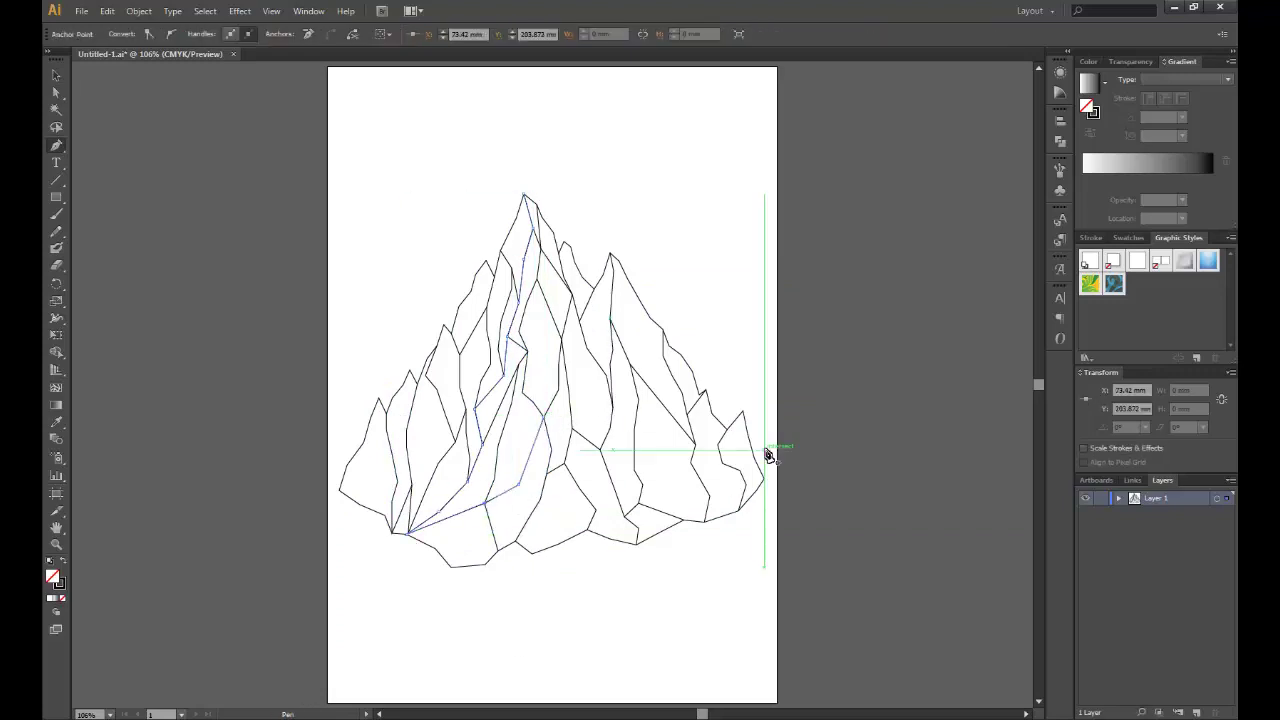
ctrl+click(643, 643)
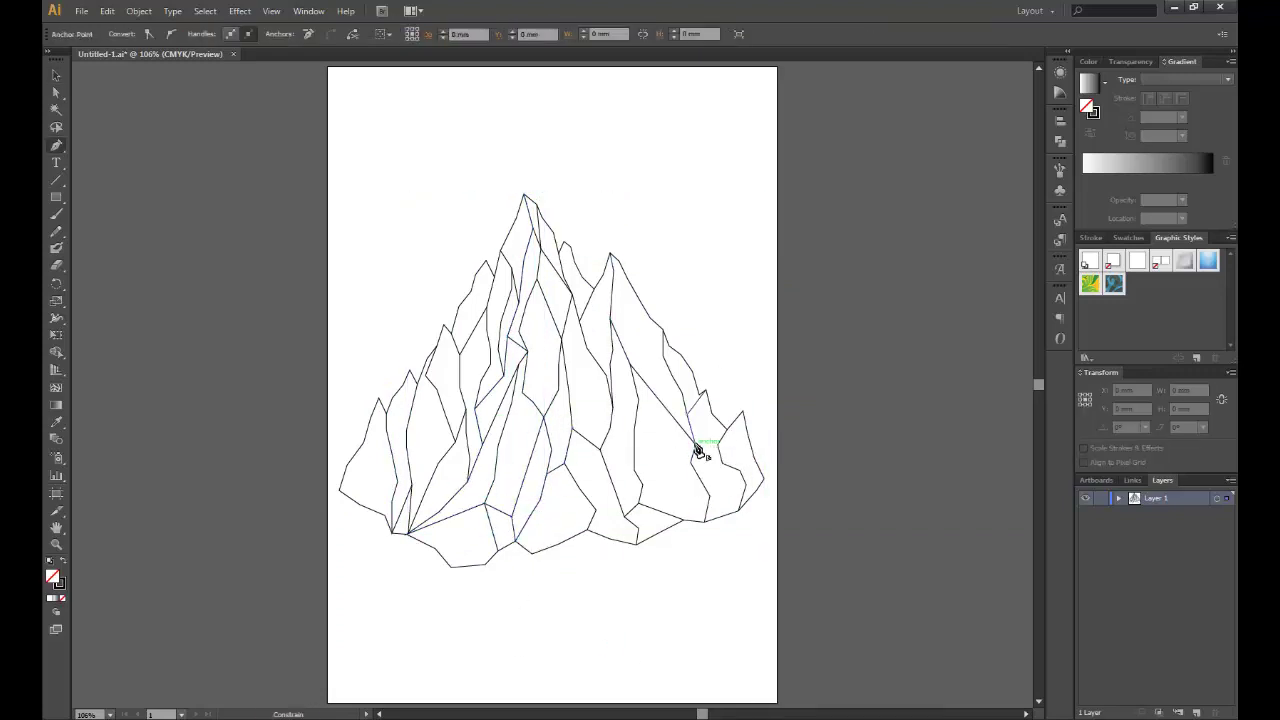
- Draw a facet line up across the lower right face
click(698, 450)
click(663, 331)
click(611, 321)
ctrl+click(448, 485)
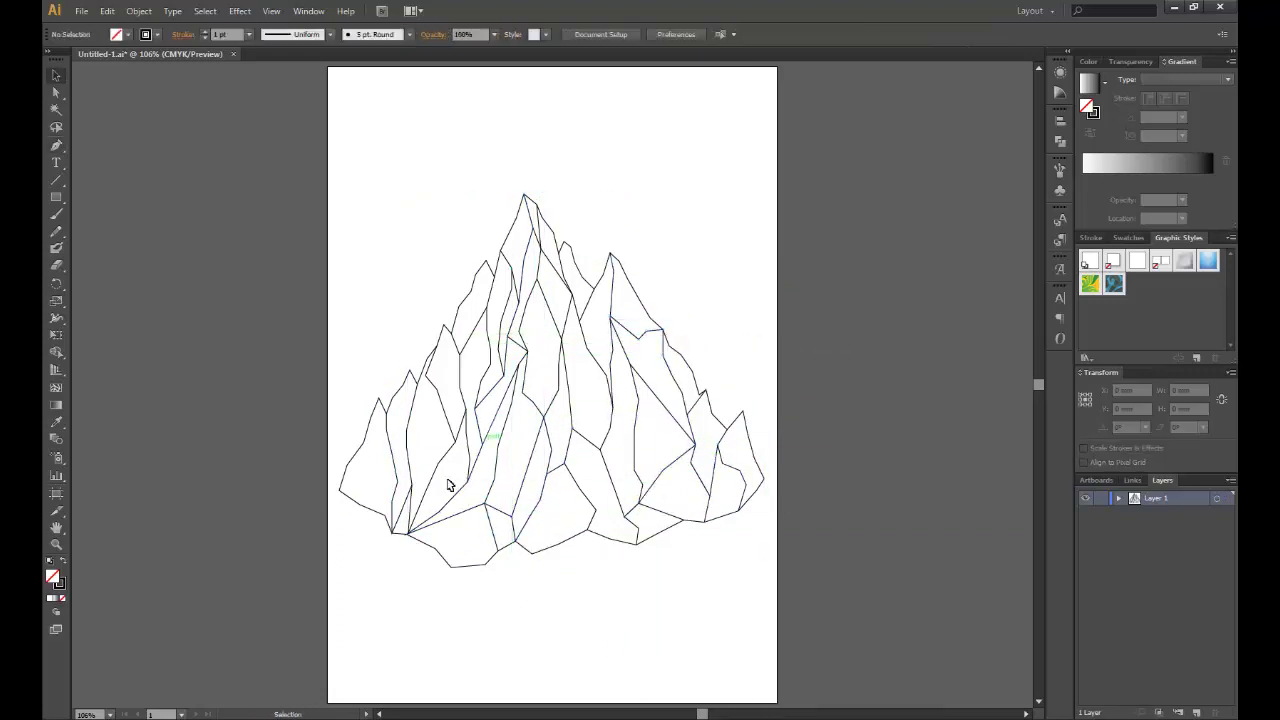
- Inspect the mountain group's facet paths, entering and leaving its isolation mode
click(1060, 141)
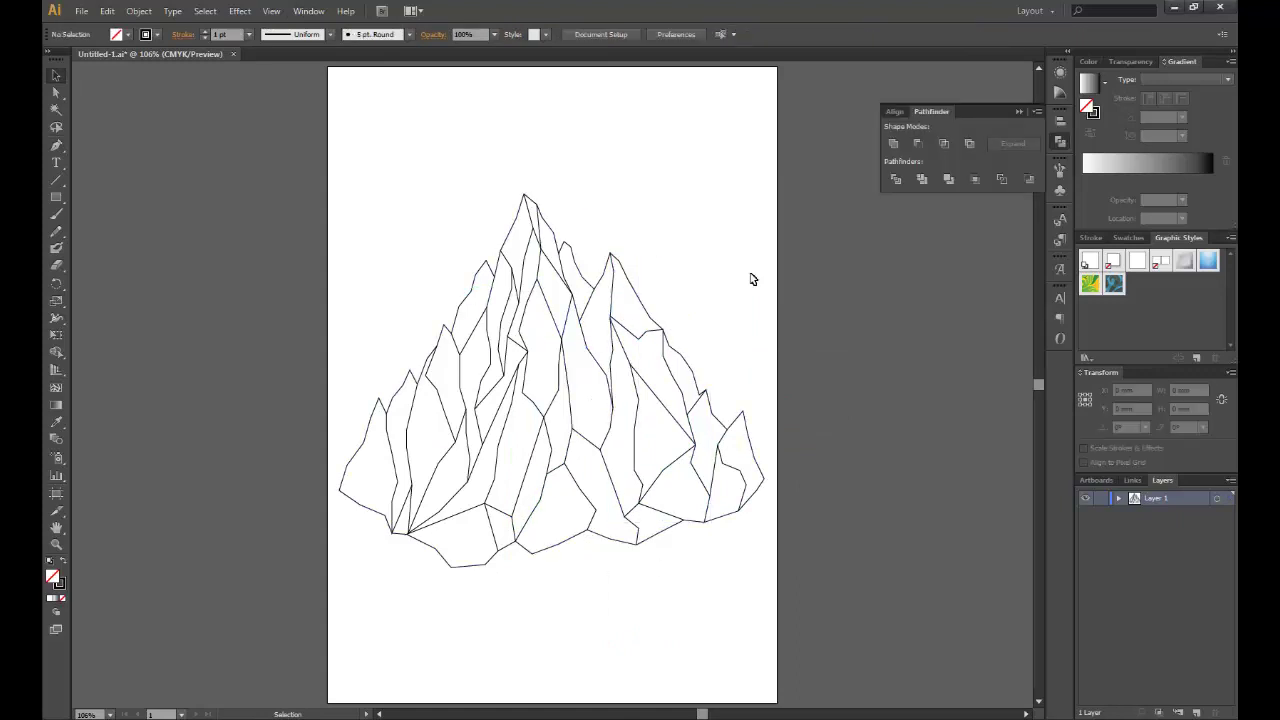
key(ctrl+a)
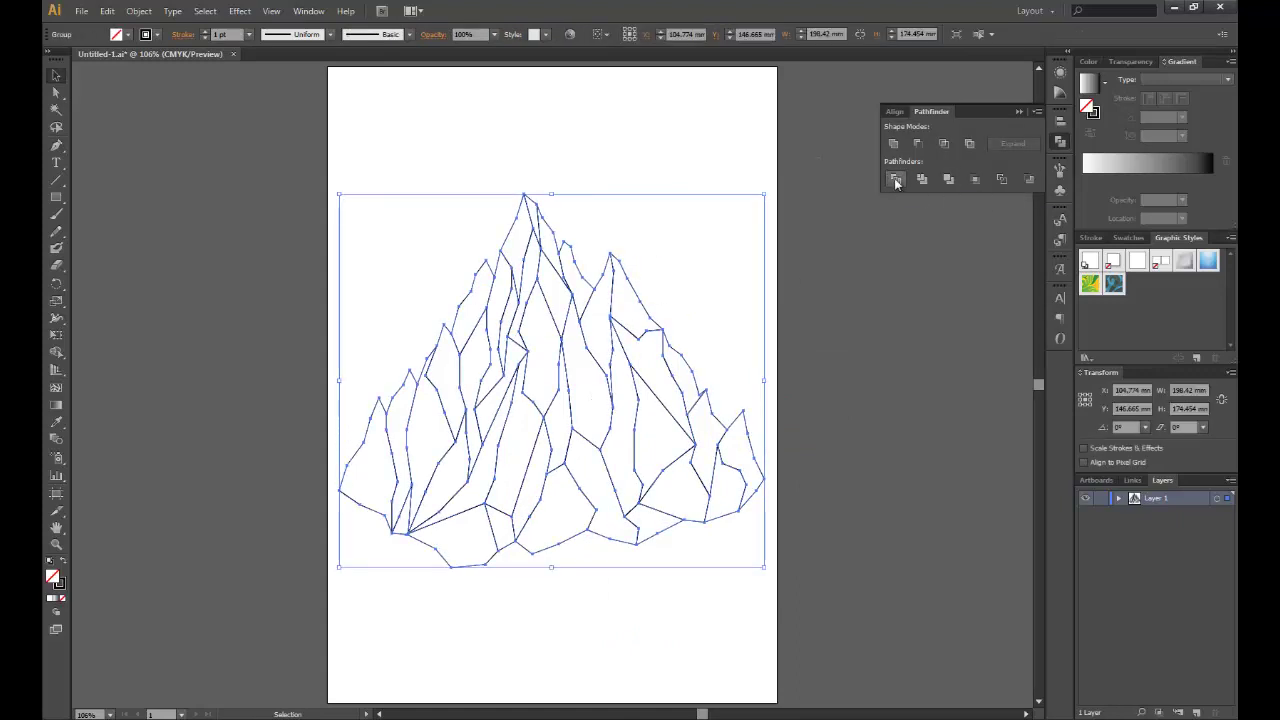
double_click(710, 400)
right_click(660, 405)
key(Escape)
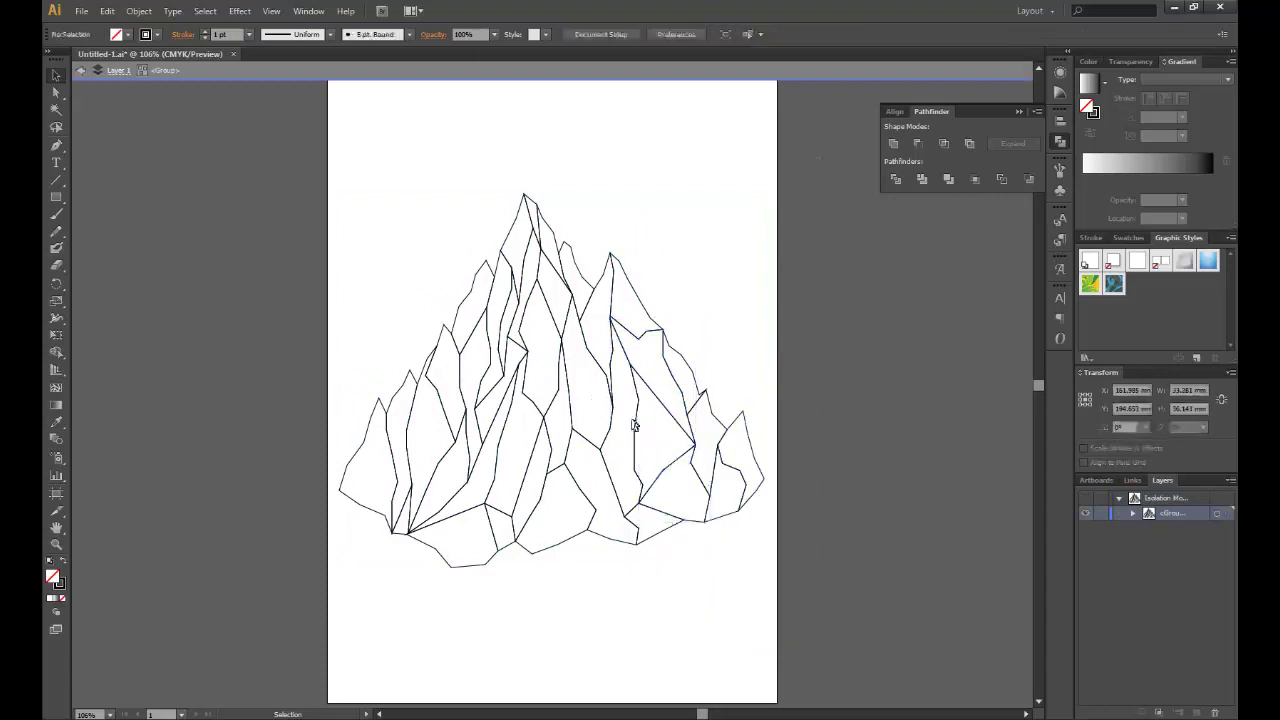
click(687, 400)
key(Escape)
- Draw a rectangle beside the page with a gradient whose end stop is grey 80
key(m)
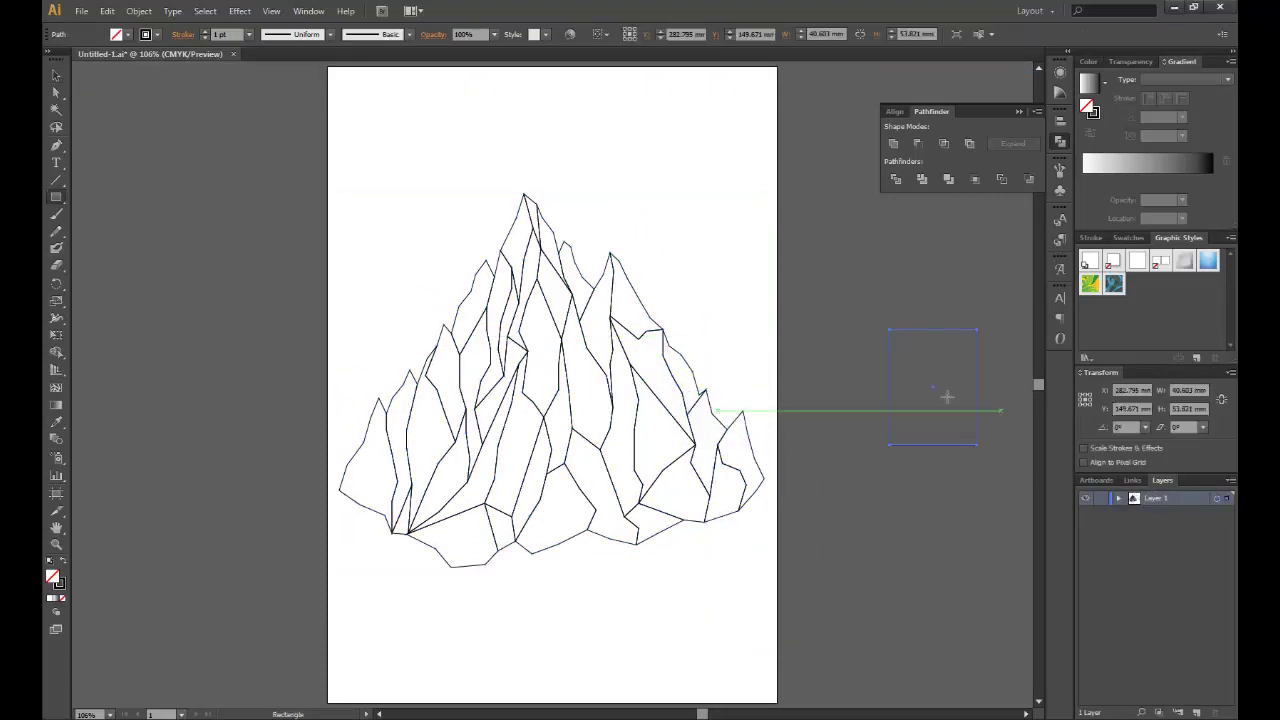
drag(888, 329, 977, 445)
click(1147, 163)
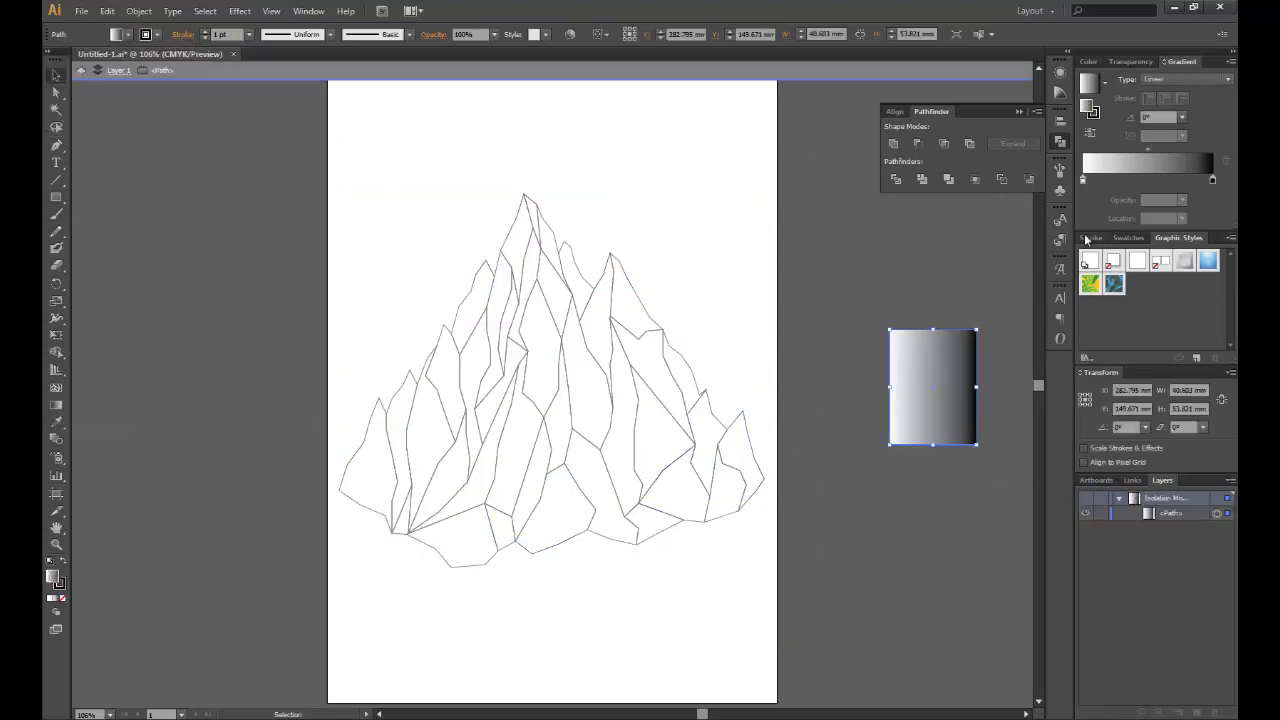
double_click(1083, 181)
key(Return)
double_click(1212, 181)
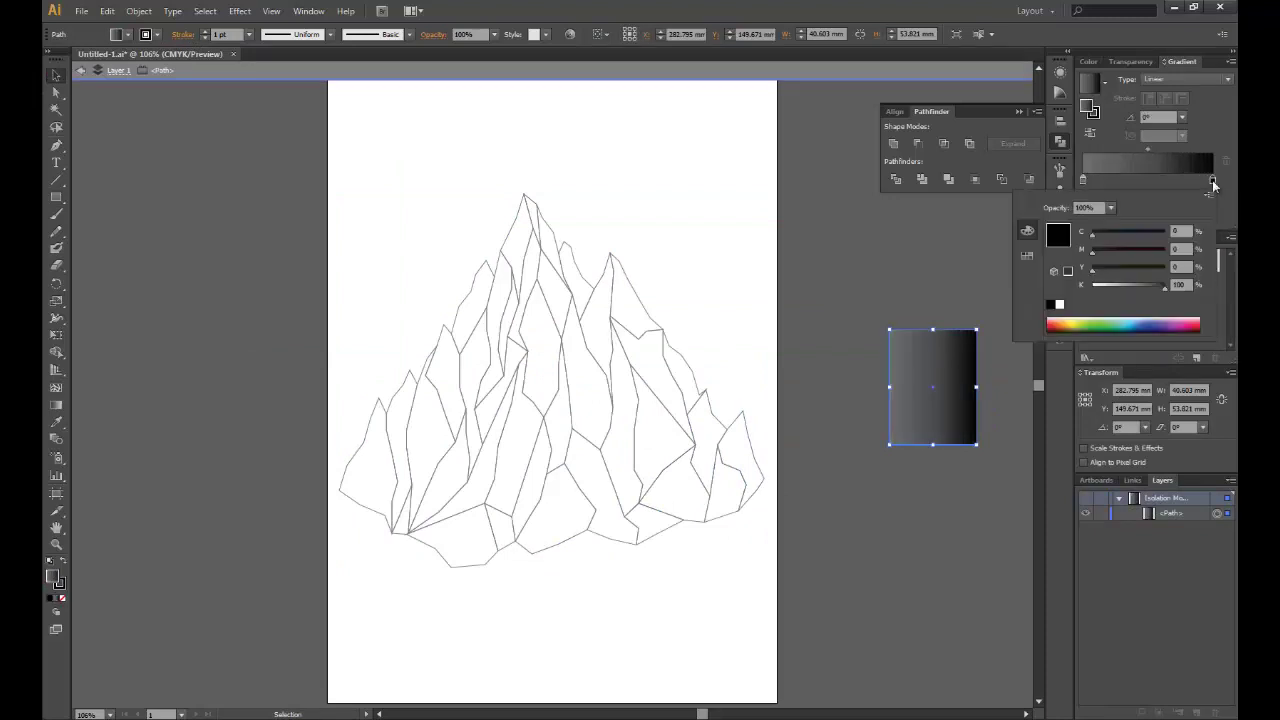
text(80)
click(870, 311)
mouse_move(976, 385)
mouse_down()
mouse_move(894, 277)
mouse_move(1013, 270)
mouse_up()
- Duplicate the gradient rectangle into several copies beside the page
drag(894, 277, 894, 416)
drag(894, 277, 1017, 427)
drag(894, 301, 900, 589)
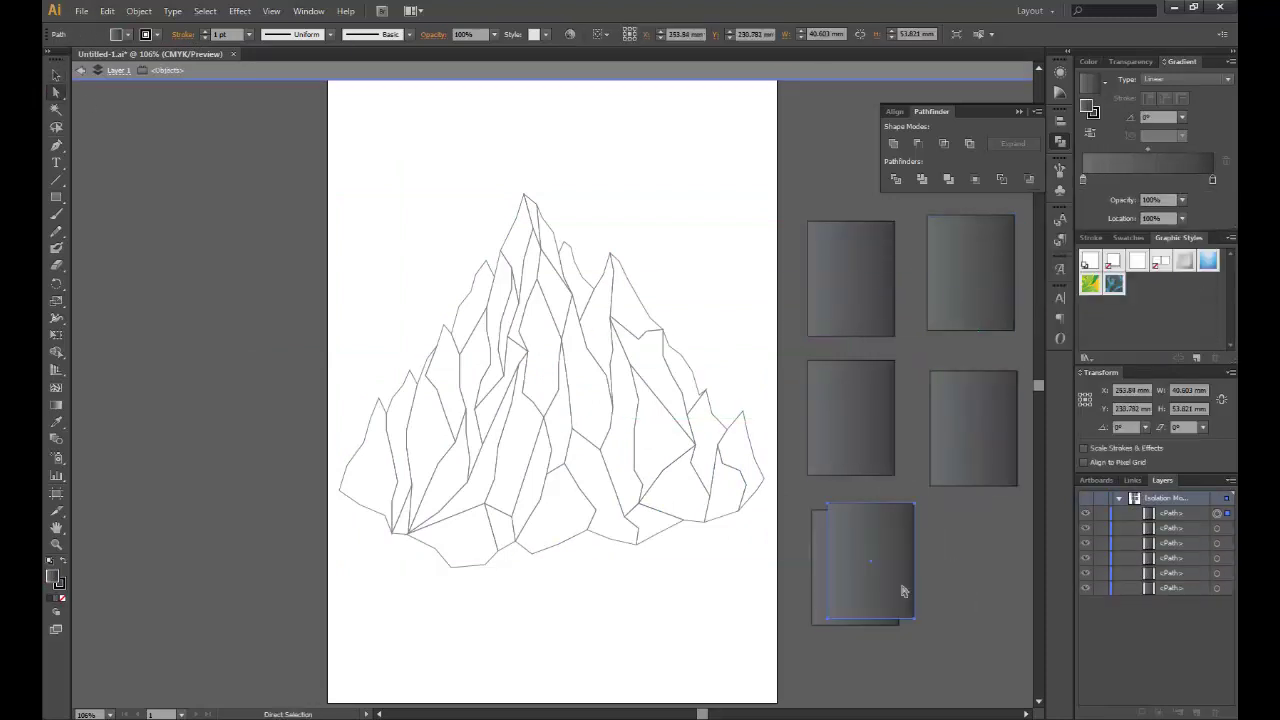
click(970, 272)
- Lighten the copies' gradient stops, making the bottom rectangle white–light grey
click(851, 418)
click(973, 428)
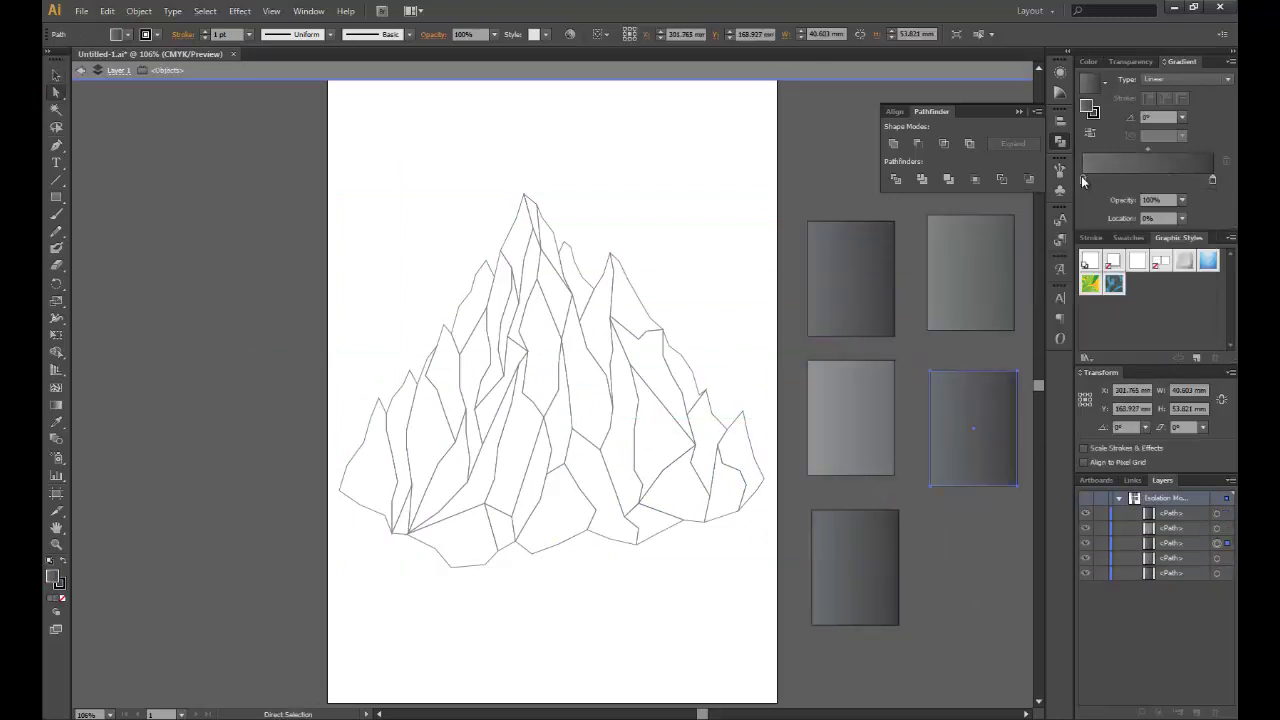
double_click(1212, 181)
click(855, 567)
click(1213, 183)
drag(1213, 183, 1213, 230)
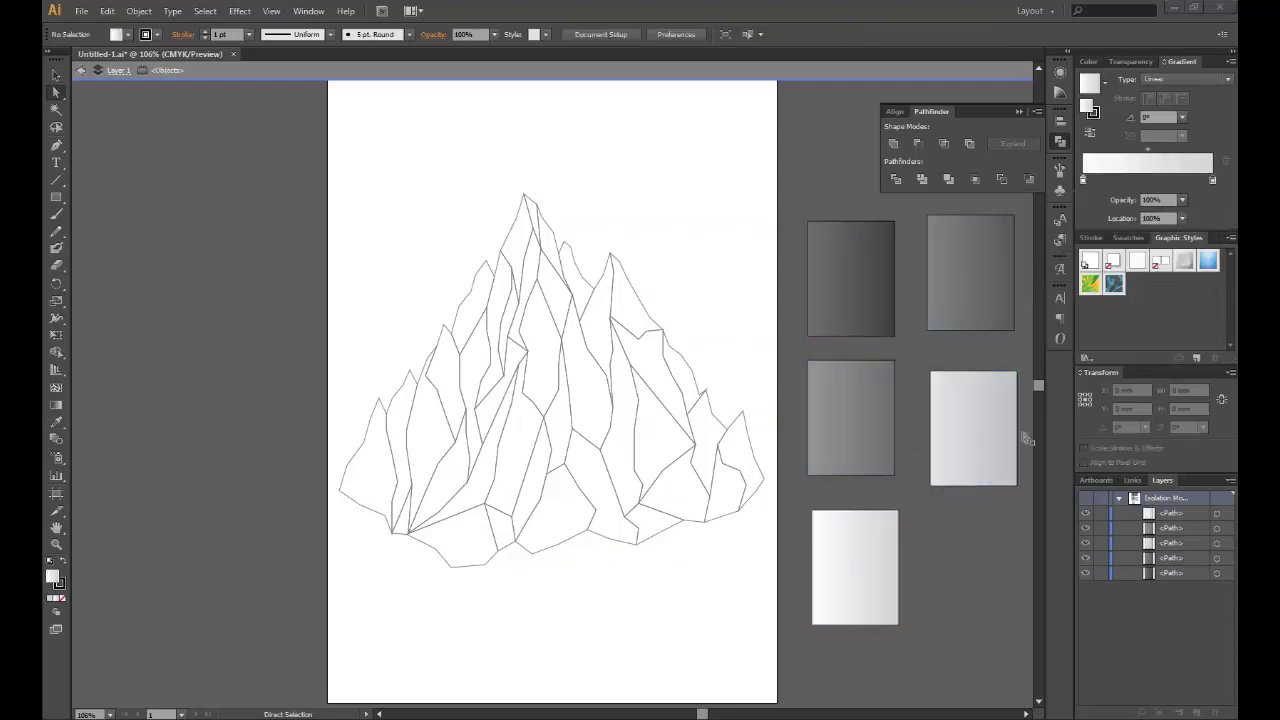
key(Escape)
drag(337, 540, 762, 477)
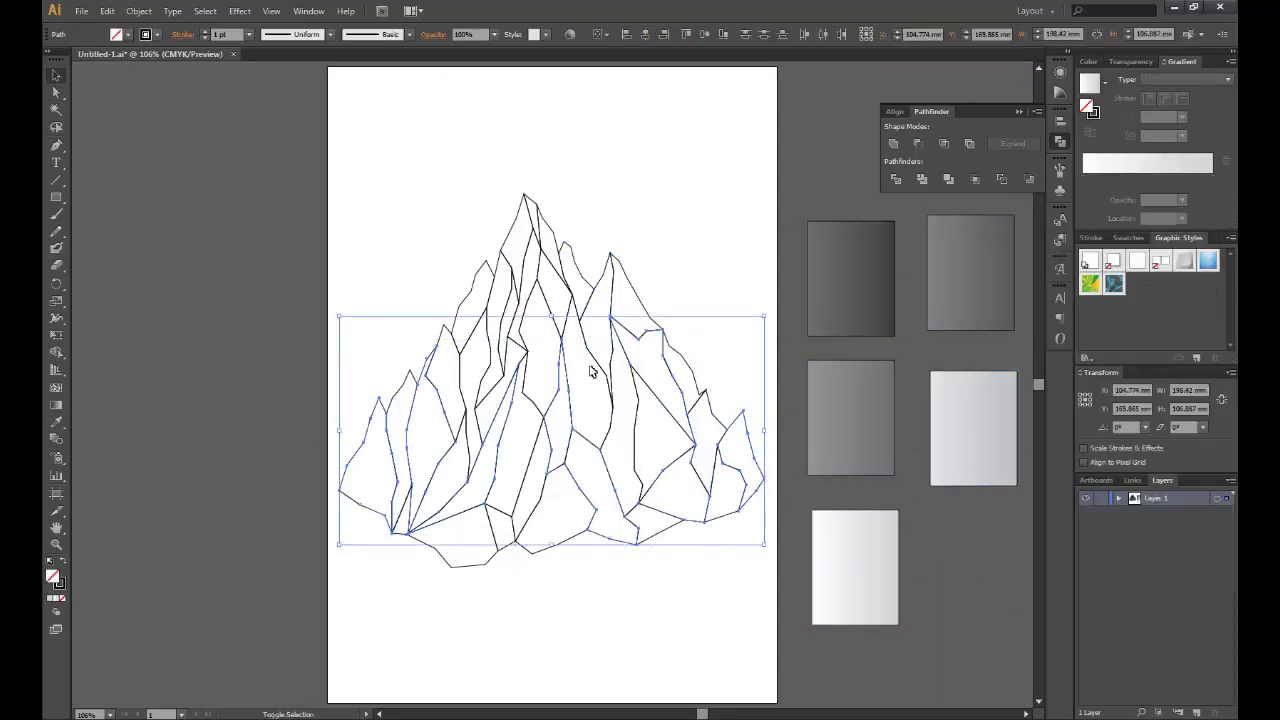
- Fill the left-side facets with the dark grey gradient and the middle facets with grey
click(866, 260)
key(v)
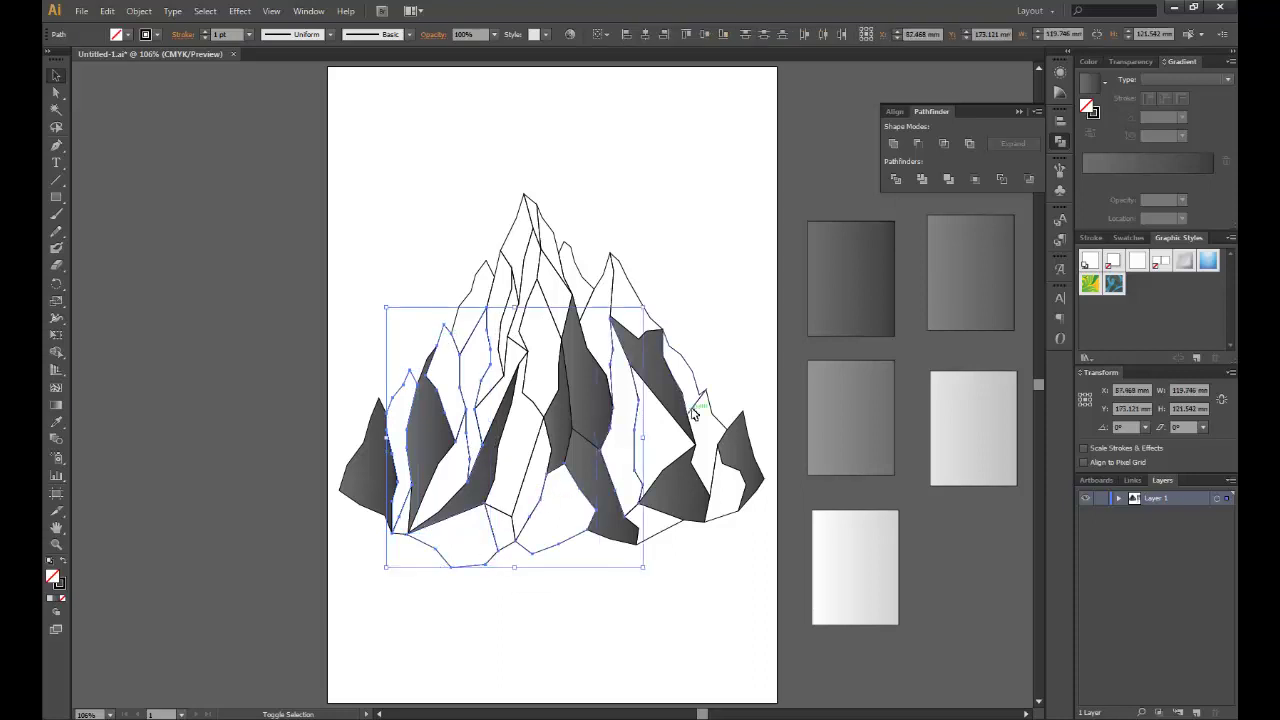
click(509, 502)
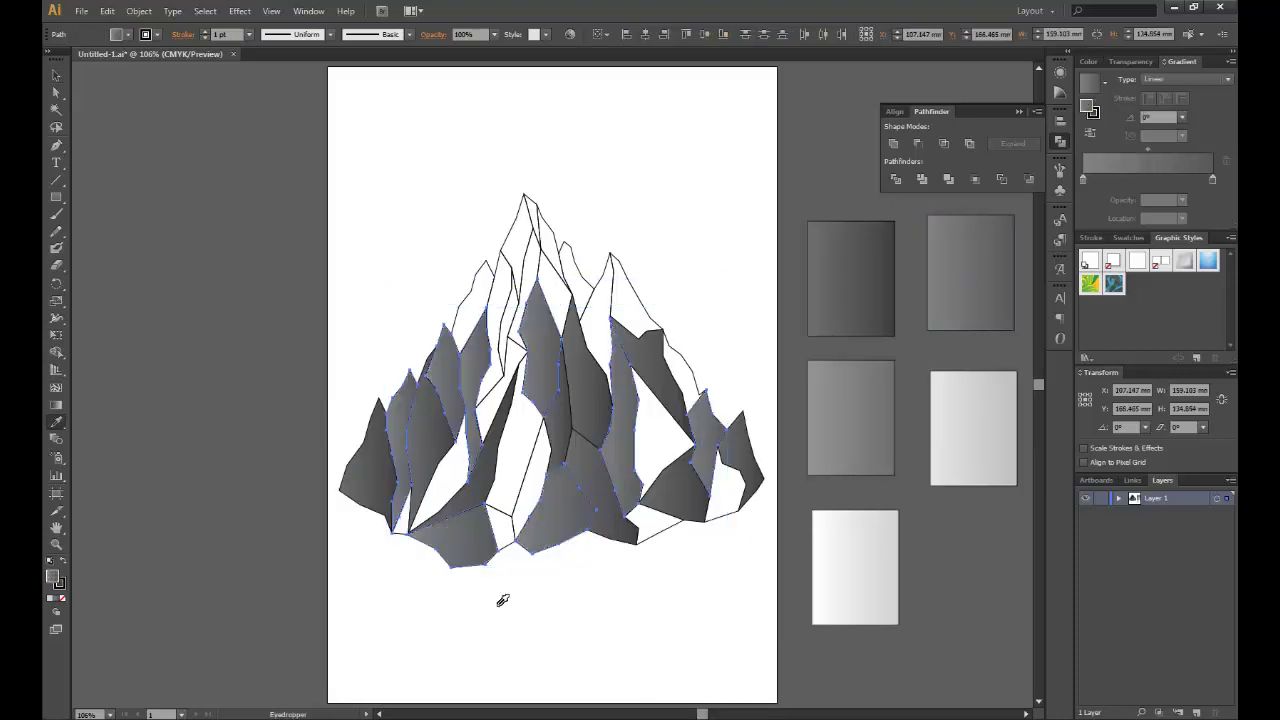
click(500, 290)
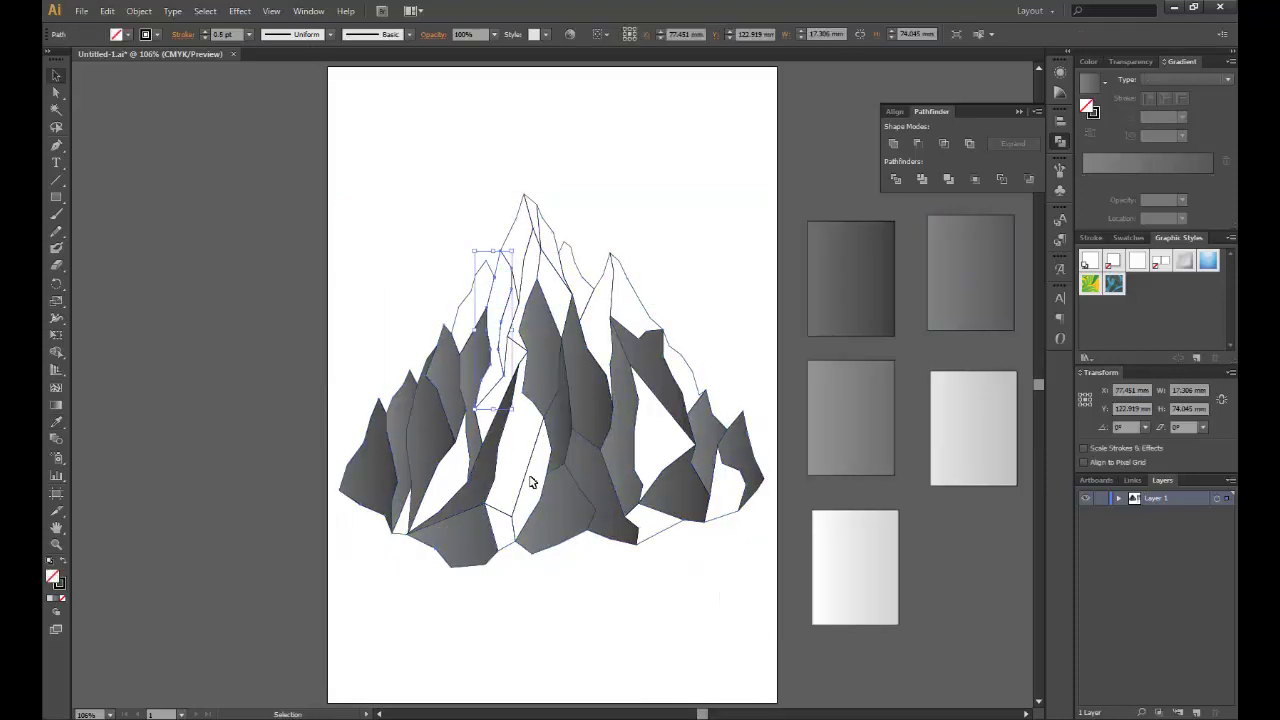
shift+click(530, 474)
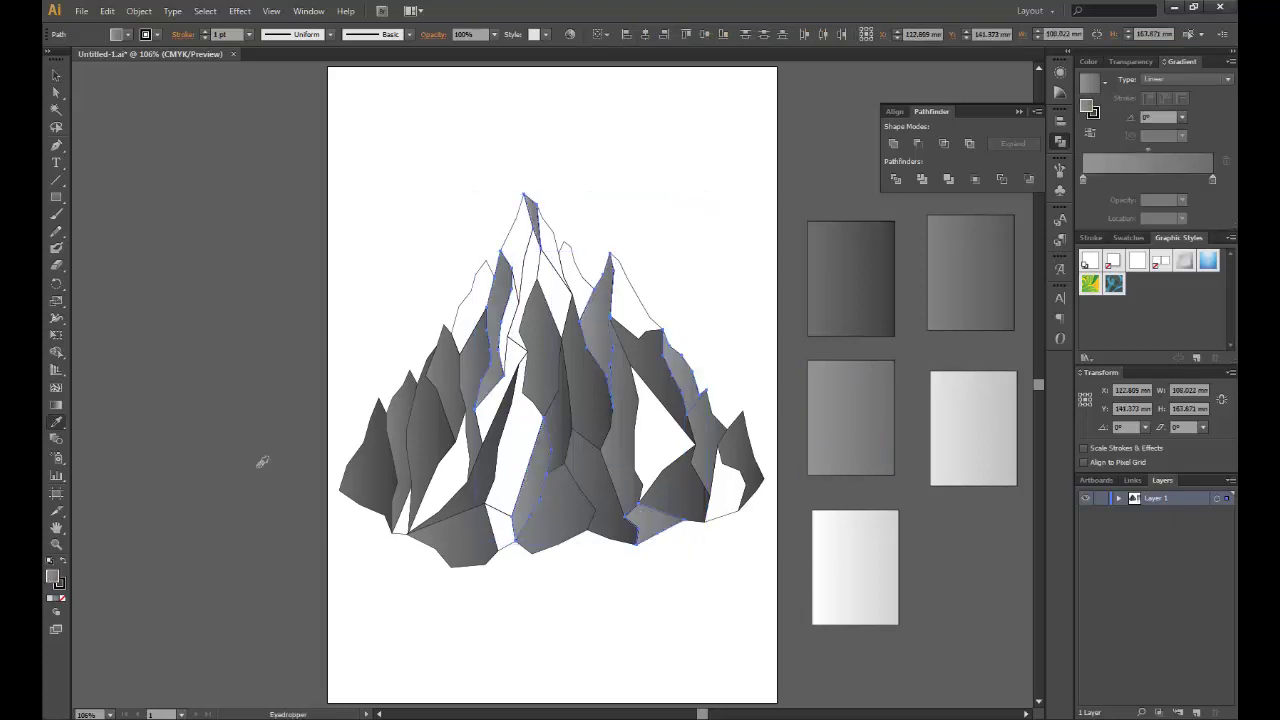
click(541, 264)
- Fill another group of unfilled facets with a lighter swatch gradient
click(397, 200)
click(457, 265)
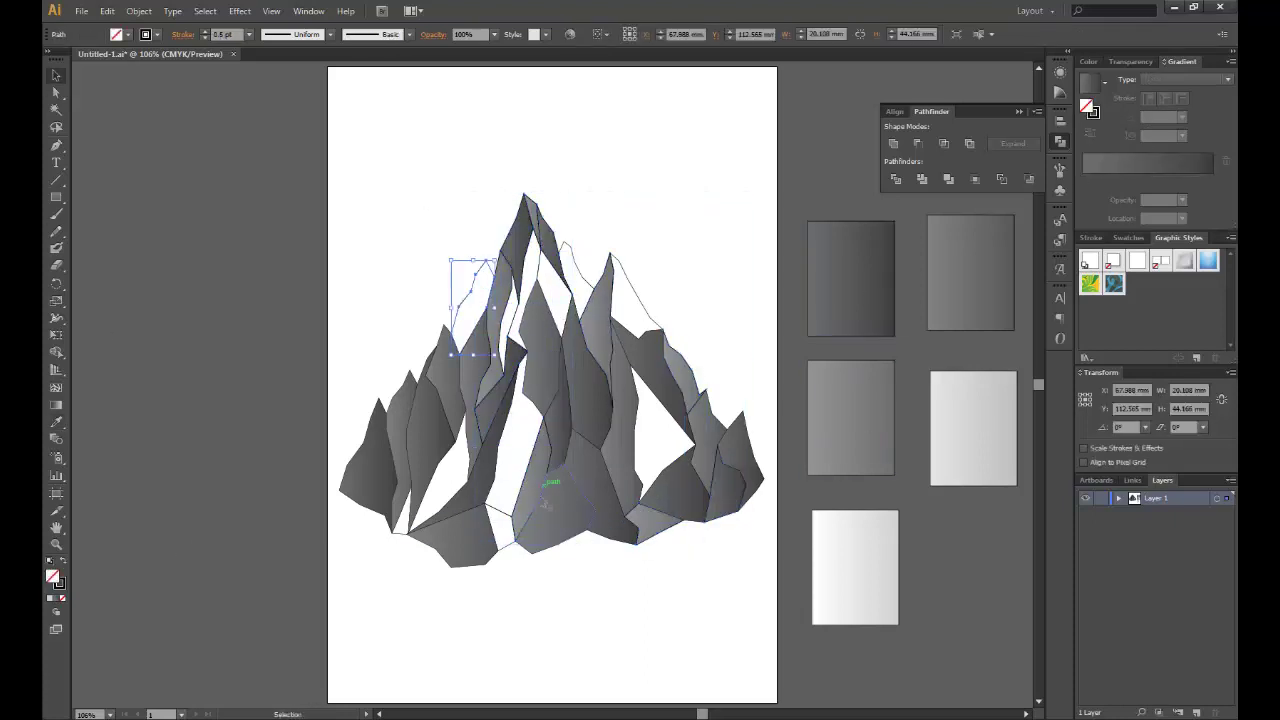
shift+click(590, 287)
click(970, 285)
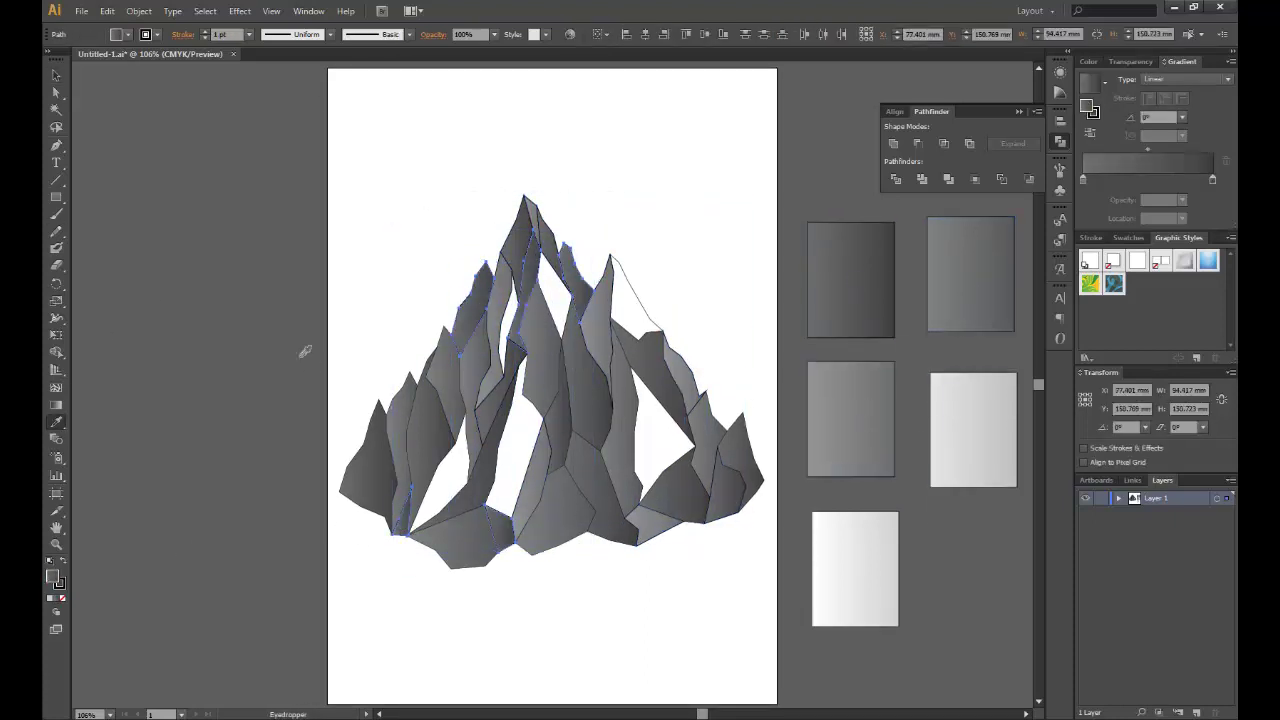
scroll(371, 366, up, 5)
click(380, 246)
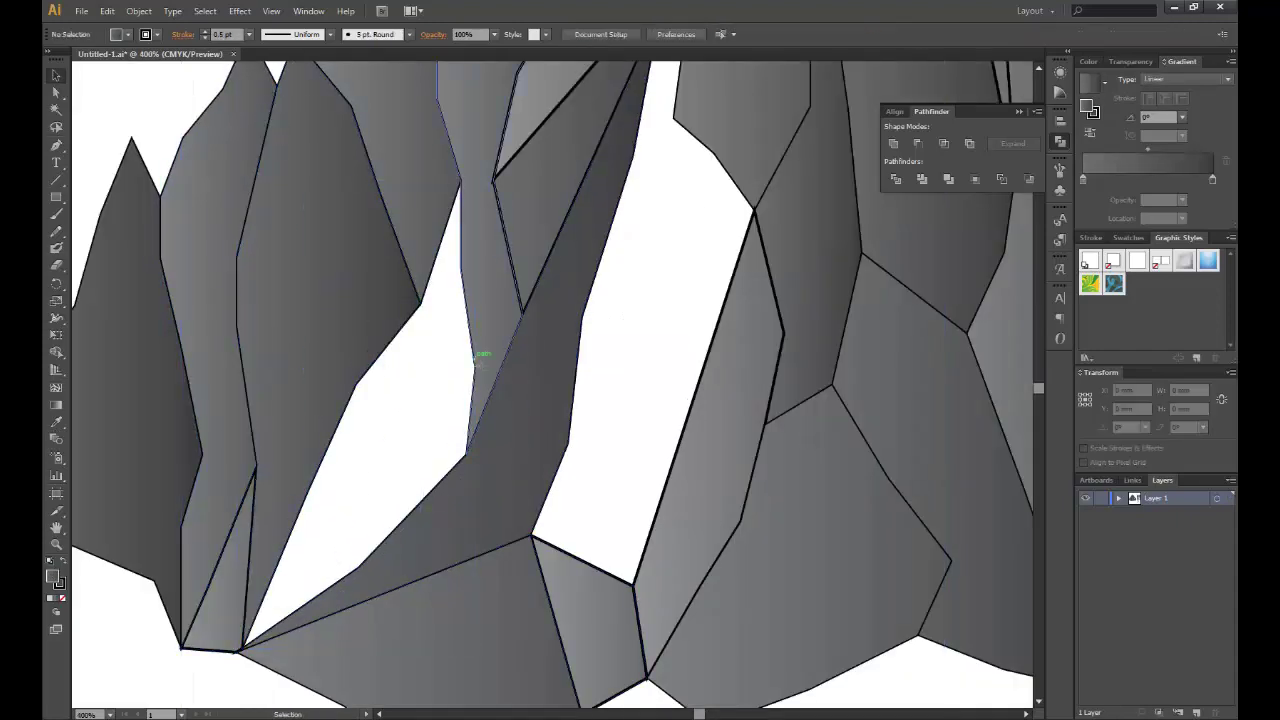
click(470, 360)
- Fill the remaining upper and lower-left facets with the darkest grey gradient
scroll(770, 520, down, 4)
scroll(835, 610, right, 3)
click(234, 194)
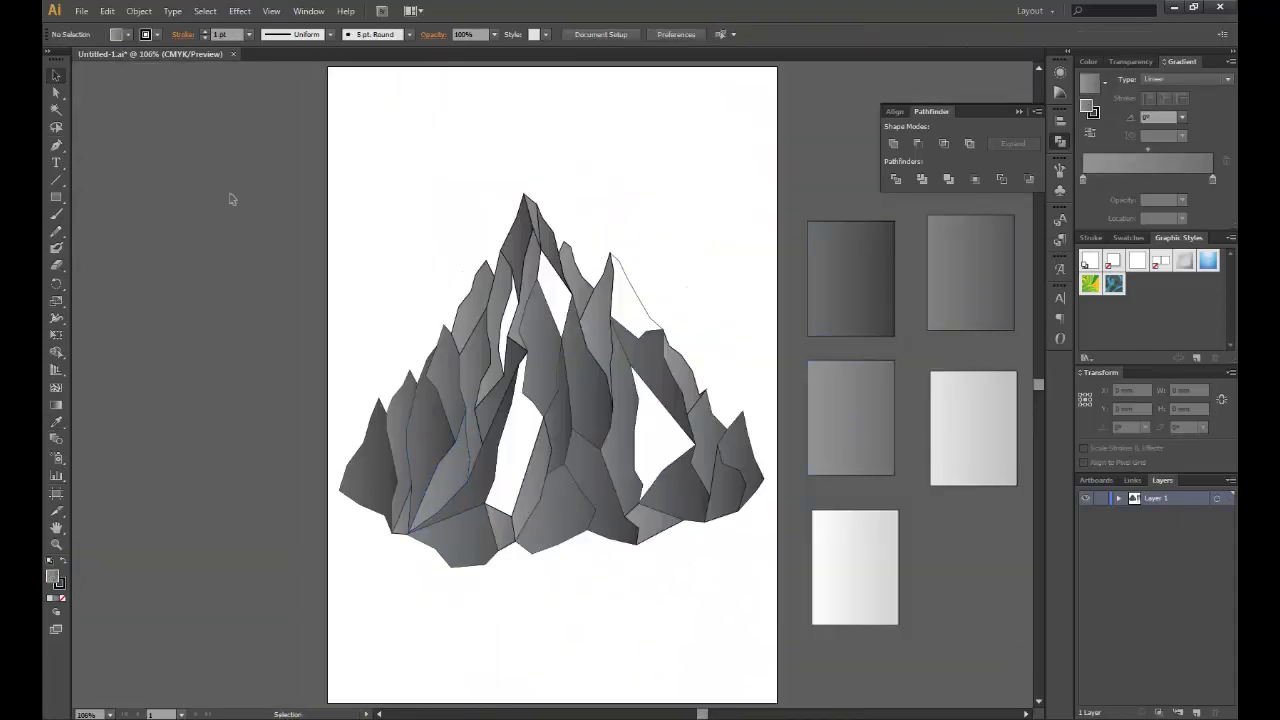
click(640, 440)
key(a)
scroll(640, 322, up, 4)
scroll(640, 322, down, 3)
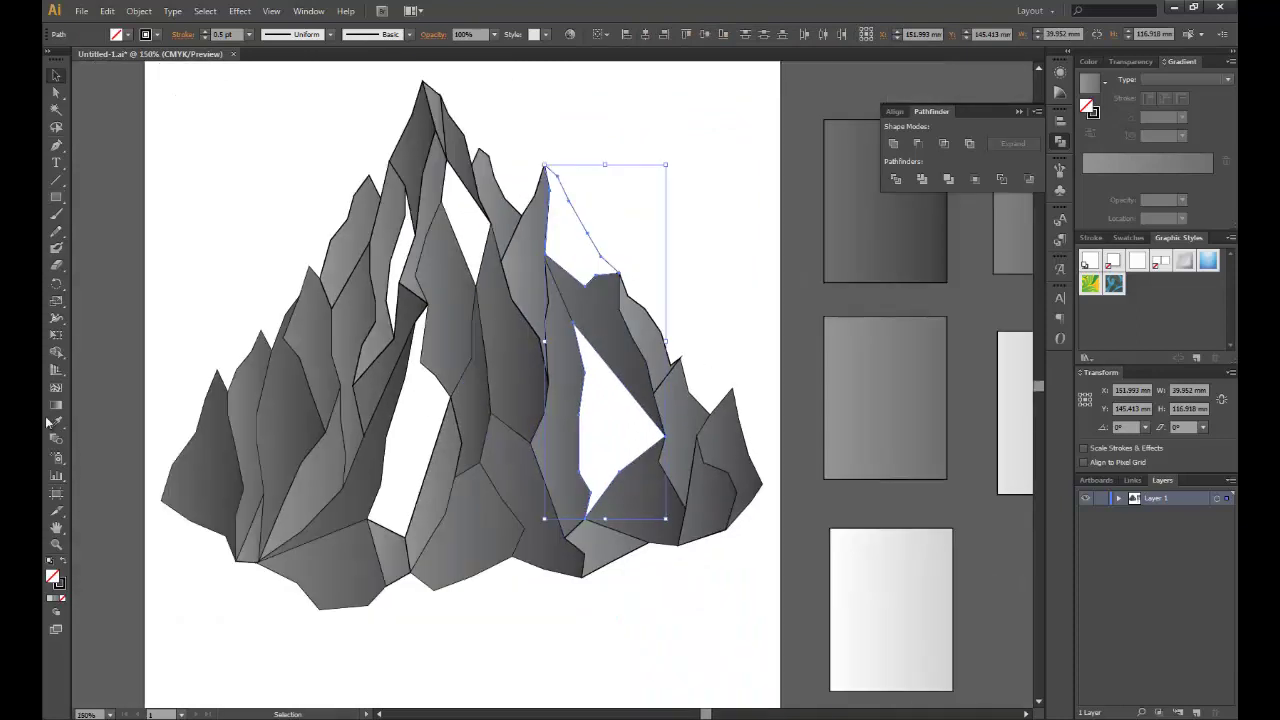
click(465, 220)
key(i)
ctrl+click(415, 430)
click(906, 281)
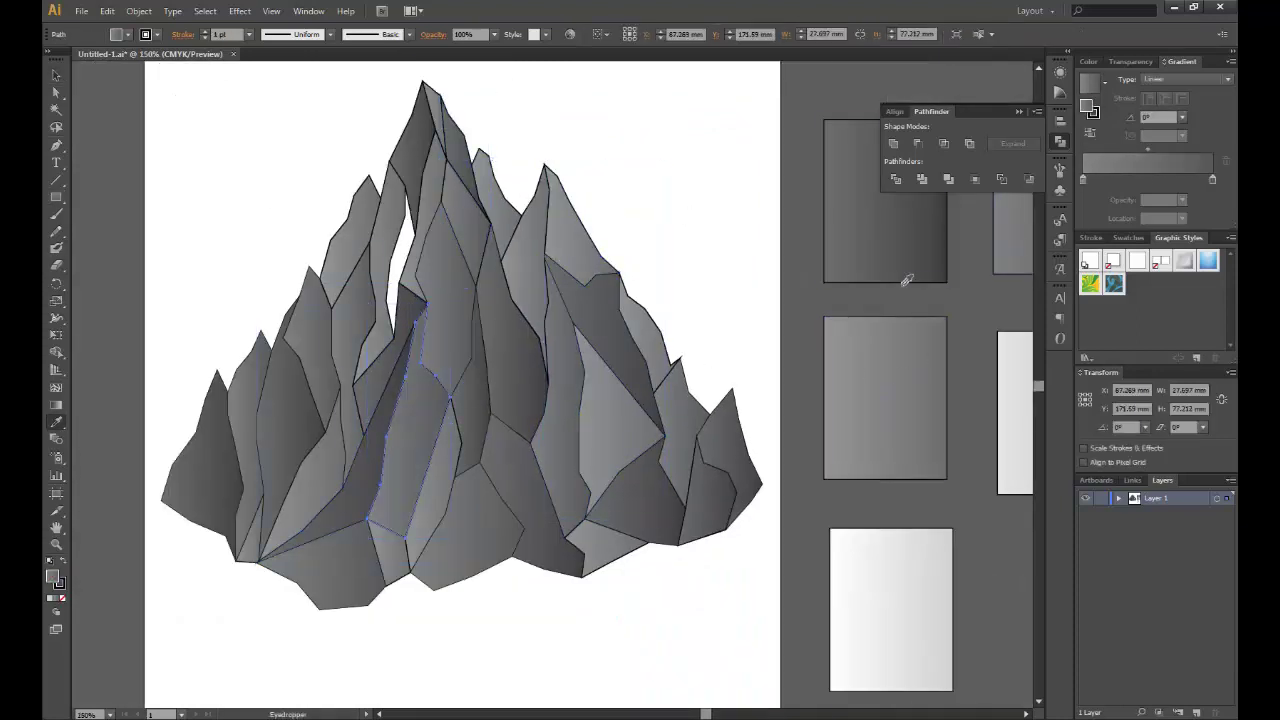
click(402, 256)
- Give the peak and upper-left facets the white gradient as snow
key(ctrl+0)
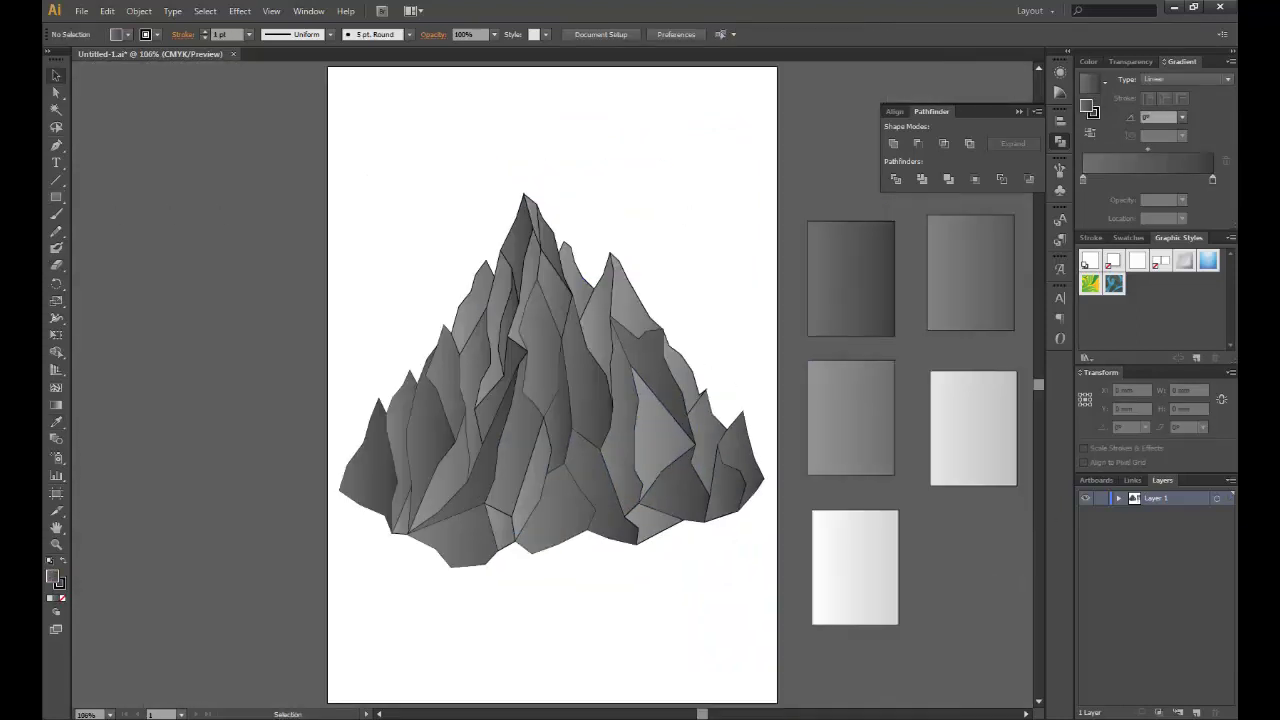
ctrl+click(538, 240)
click(855, 567)
ctrl+click(622, 300)
click(855, 567)
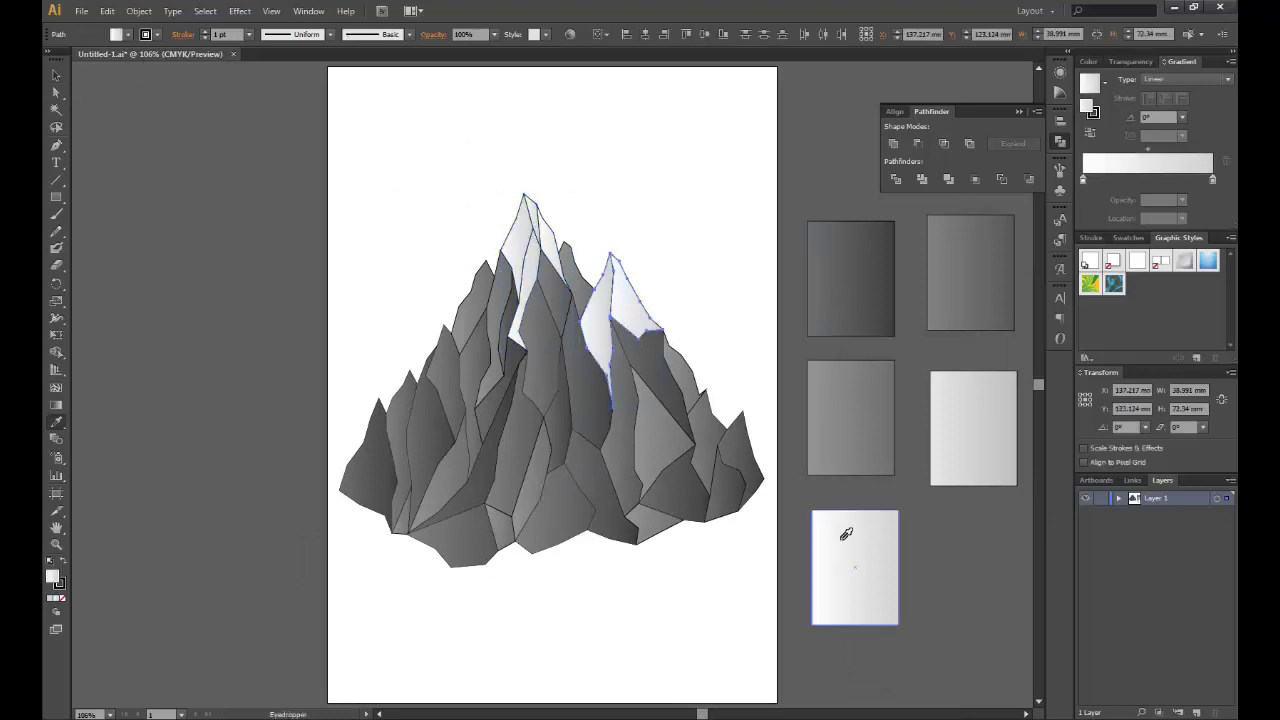
ctrl+click(571, 266)
key(i)
click(642, 290)
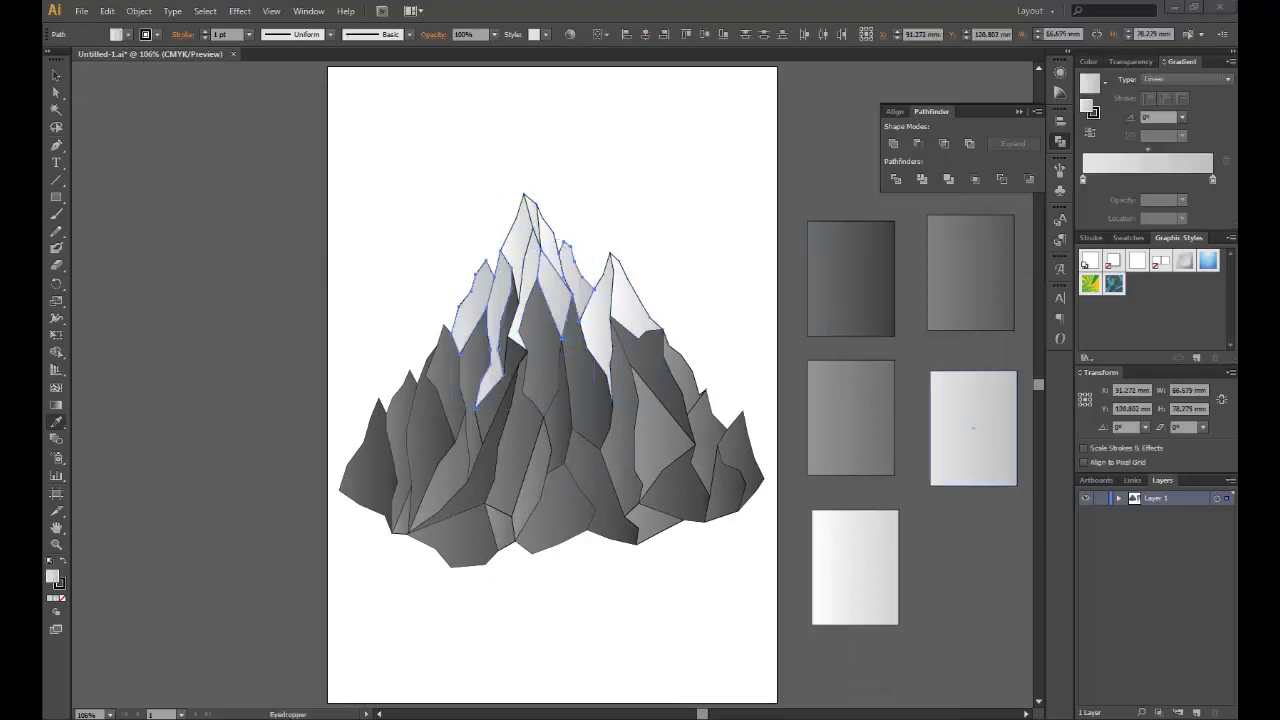
key(g)
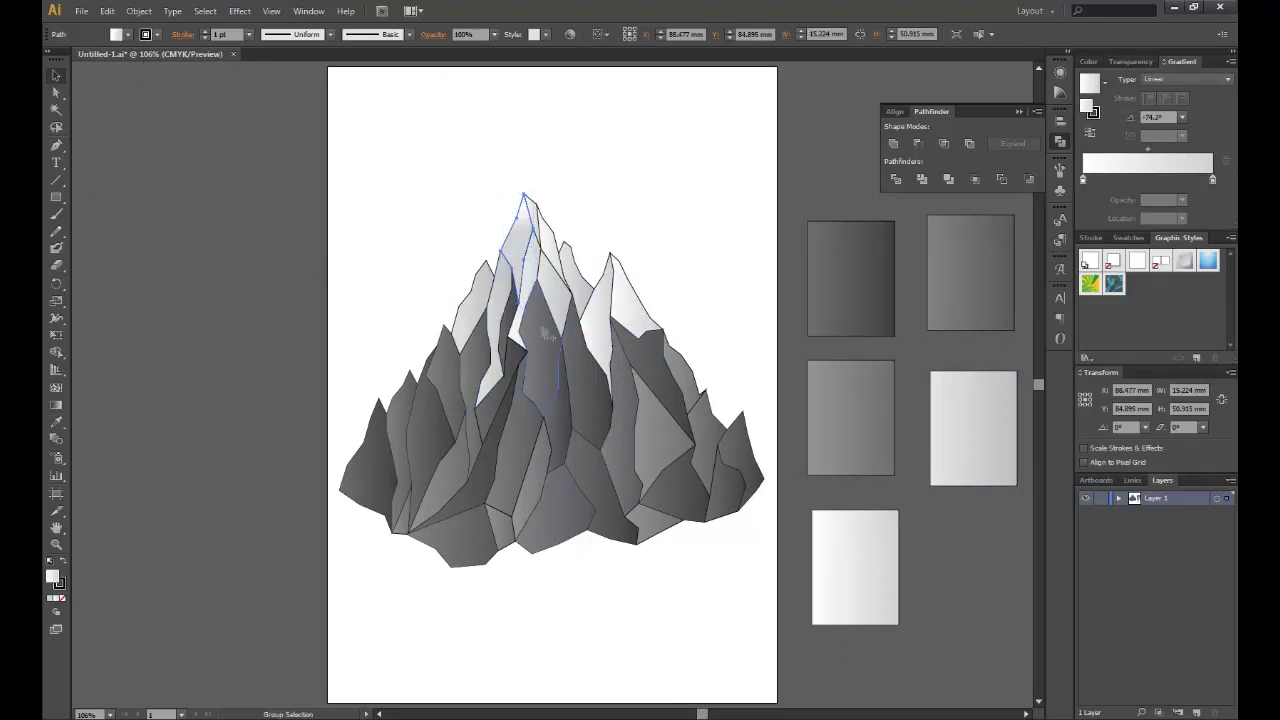
key(ctrl+equal)
key(ctrl+equal)
- Redraw the gradients on the small peak facet, its neighbours and the left peak facet
key(v)
click(455, 200)
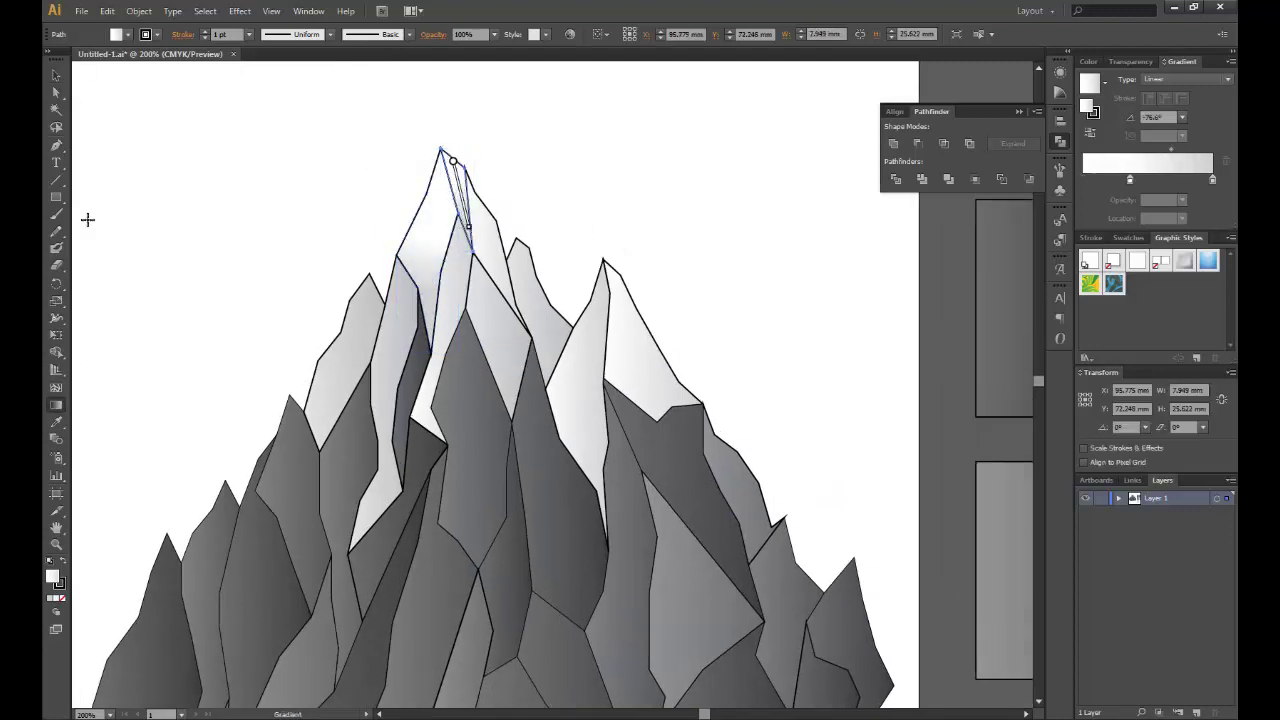
click(533, 254)
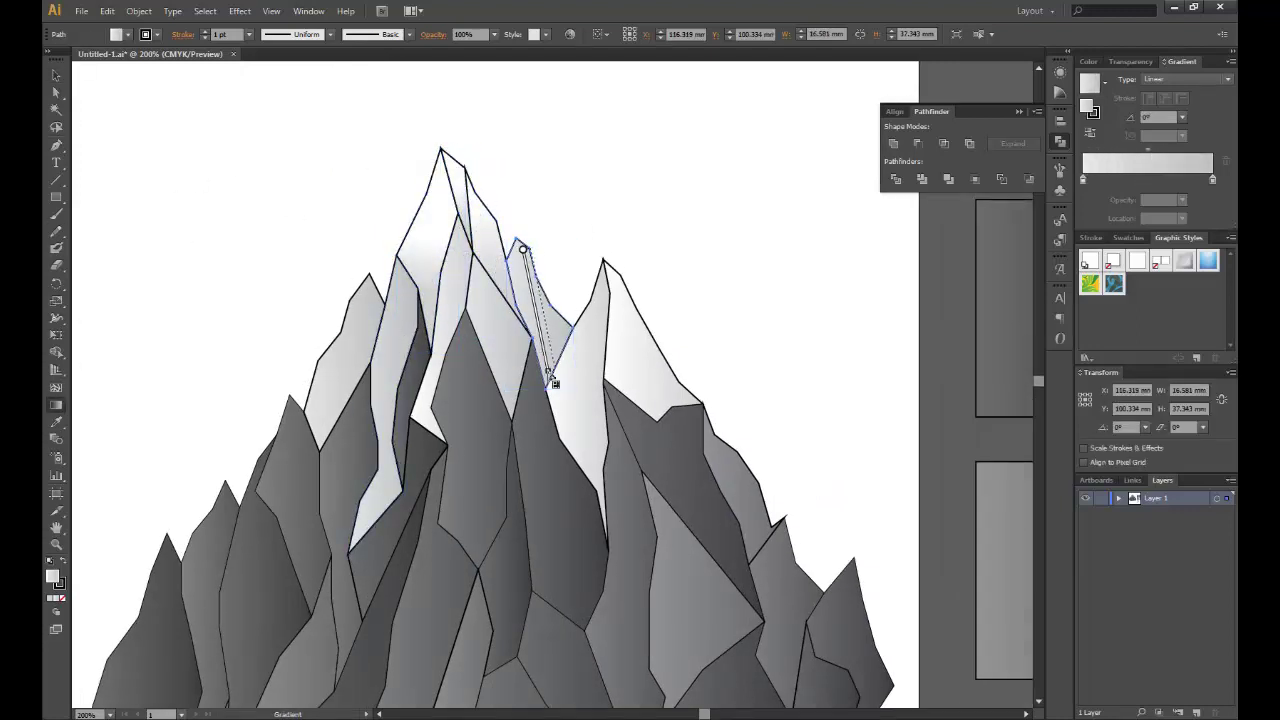
click(567, 403)
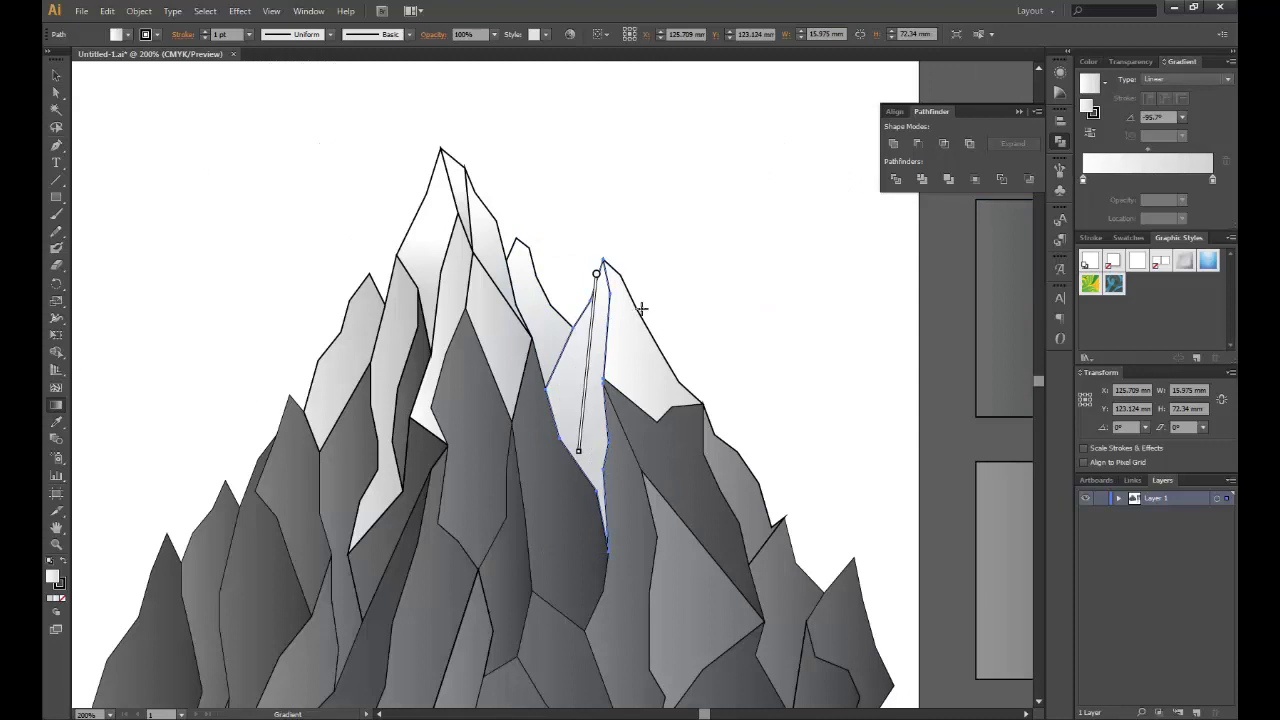
drag(608, 271, 643, 366)
click(330, 370)
mouse_move(362, 280)
mouse_down()
mouse_move(341, 382)
mouse_move(368, 393)
mouse_up()
- Re-angle the narrow peak facet's shading and run the lower central facet's gradient horizontally
scroll(364, 336, up, 1)
key(v)
drag(446, 366, 448, 366)
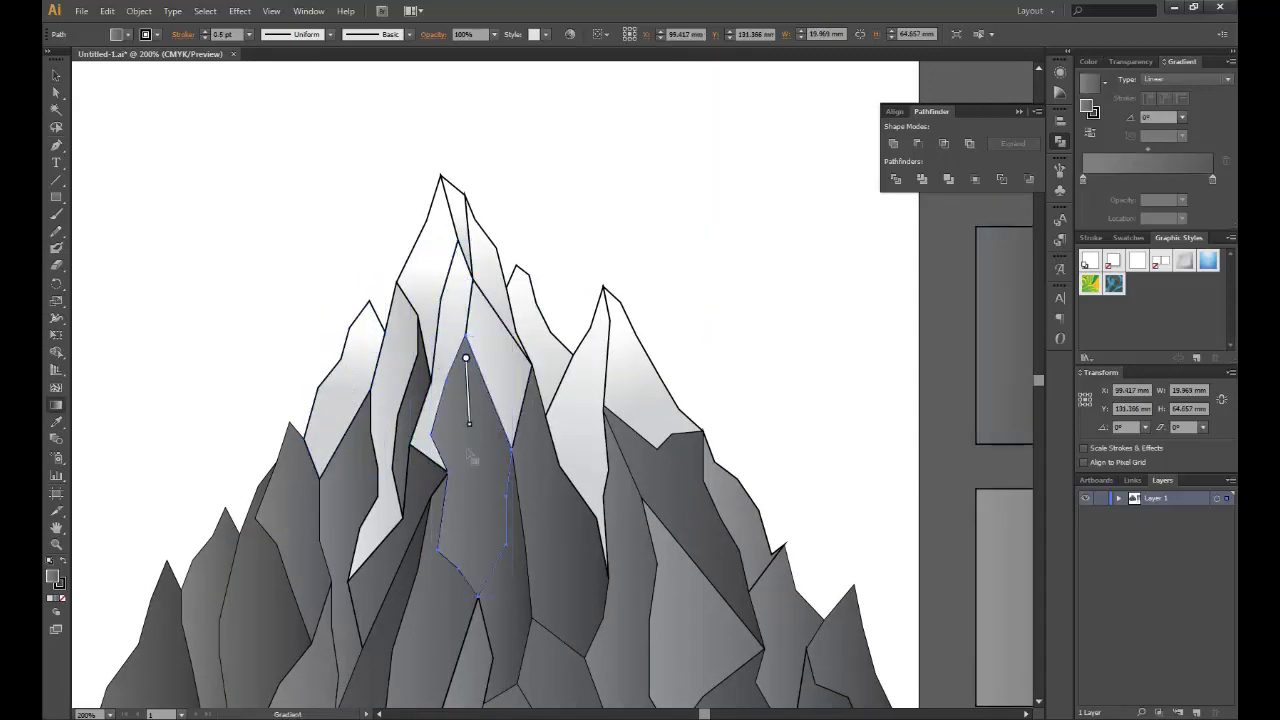
click(471, 605)
drag(457, 578, 566, 579)
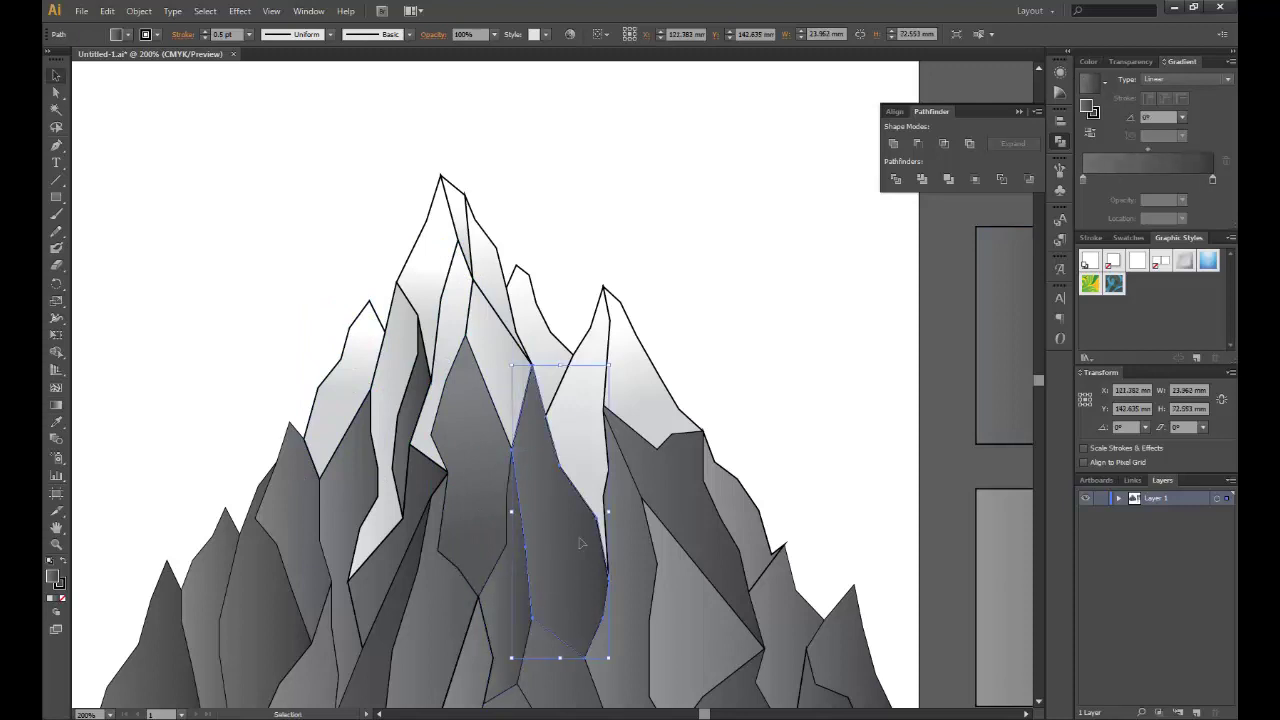
drag(443, 586, 614, 457)
- Angle the gradients on the right-hand lower facet and upper-right facet diagonally down the face
key(v)
scroll(700, 478, down, 5)
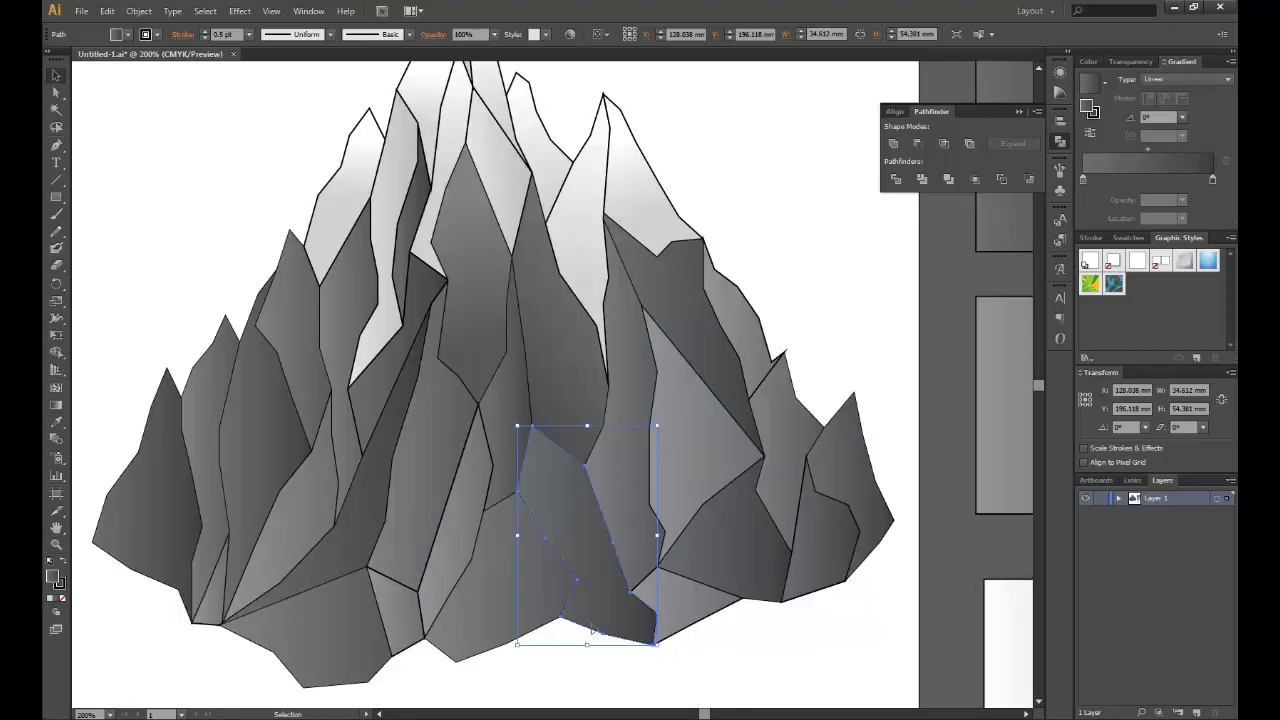
click(700, 430)
key(g)
drag(640, 355, 700, 487)
click(665, 280)
drag(667, 263, 740, 405)
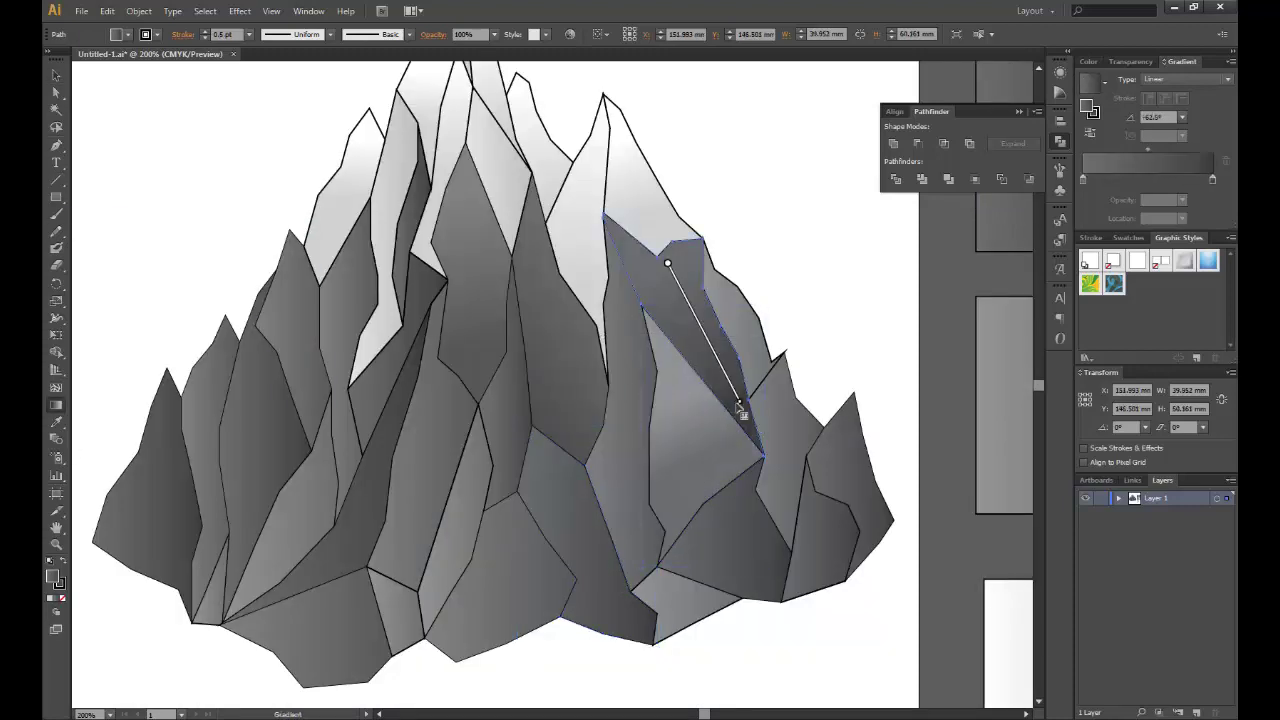
- Give the lower-middle facet a vertical gradient, then select a small bottom facet
click(528, 586)
drag(503, 509, 503, 611)
key(v)
click(697, 620)
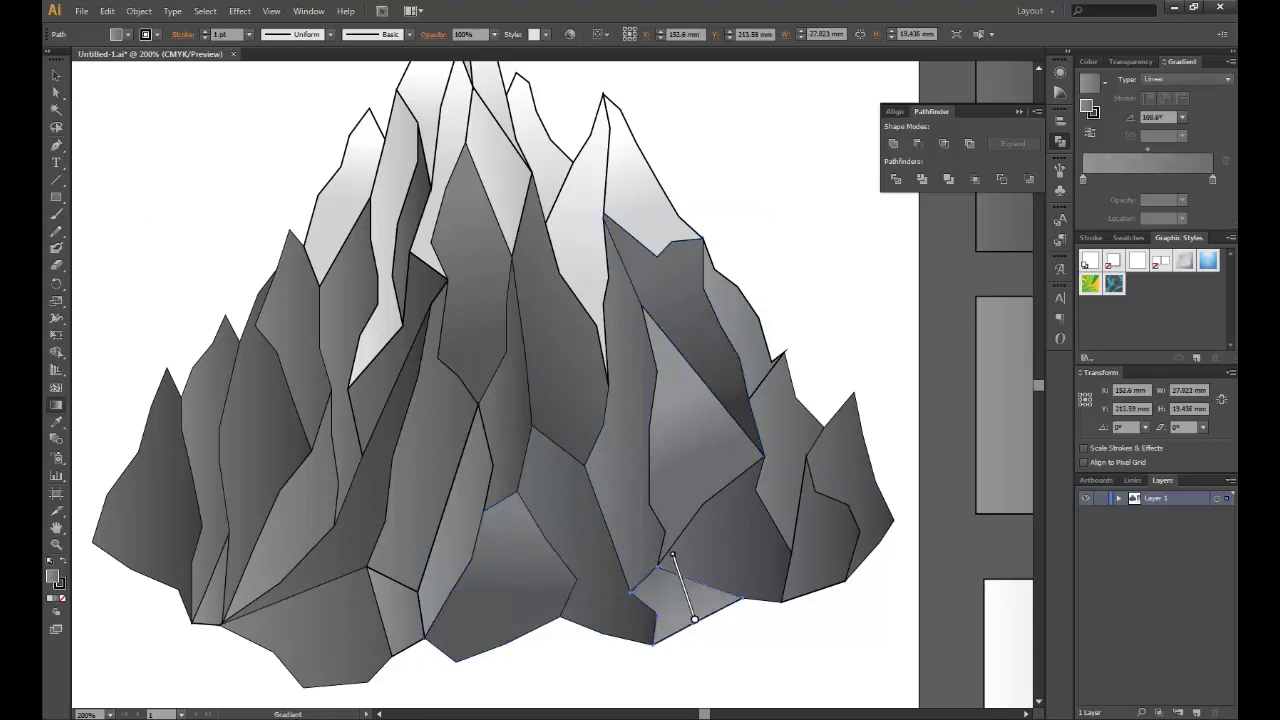
key(v)
- Angle the far-left facet's gradient diagonally and run the next facet's gradient vertically upward
click(140, 480)
key(g)
drag(118, 555, 228, 448)
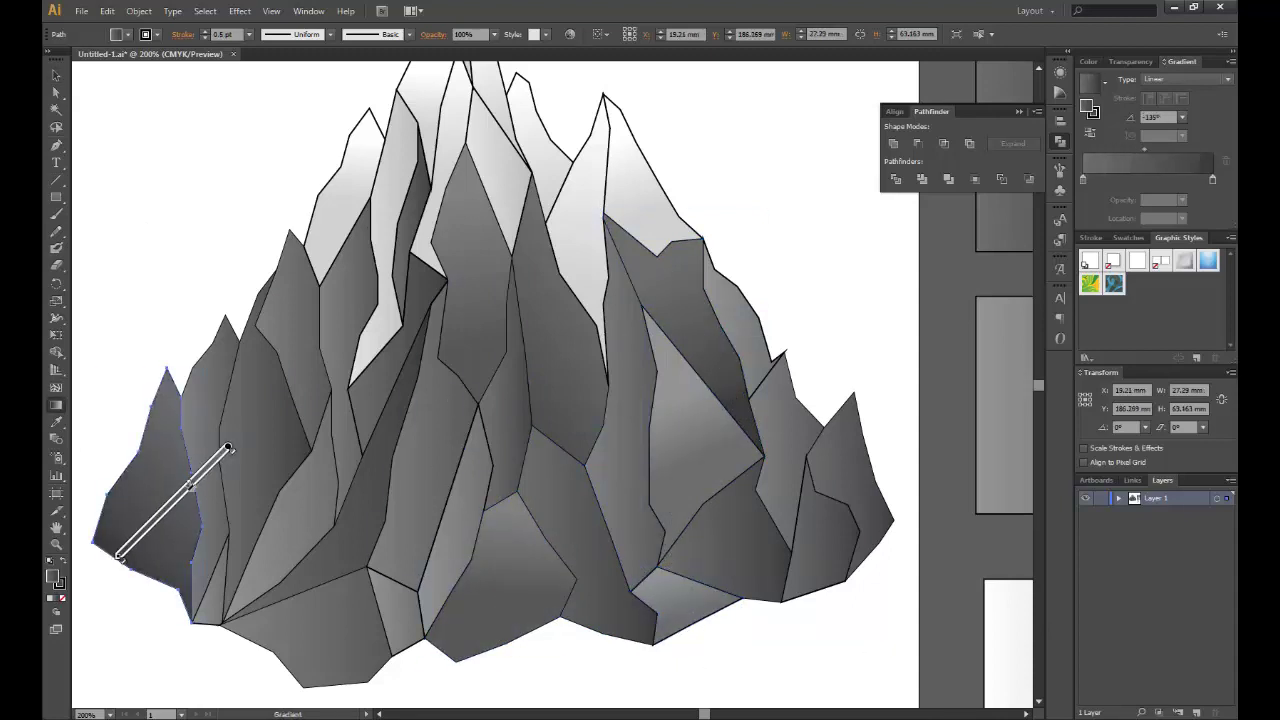
click(210, 450)
drag(214, 600, 214, 330)
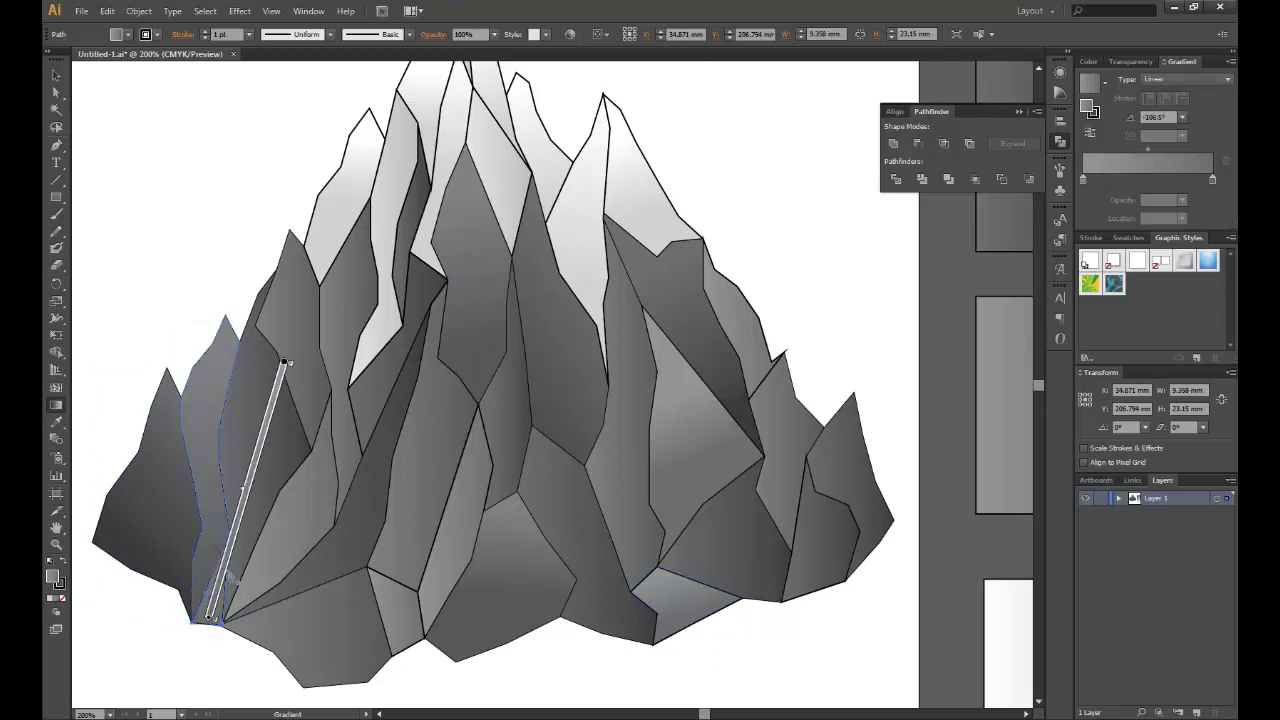
key(v)
- Run the left-slope facet's gradient diagonally and redo the upper facet's gradient direction
click(280, 413)
key(g)
drag(356, 433, 269, 542)
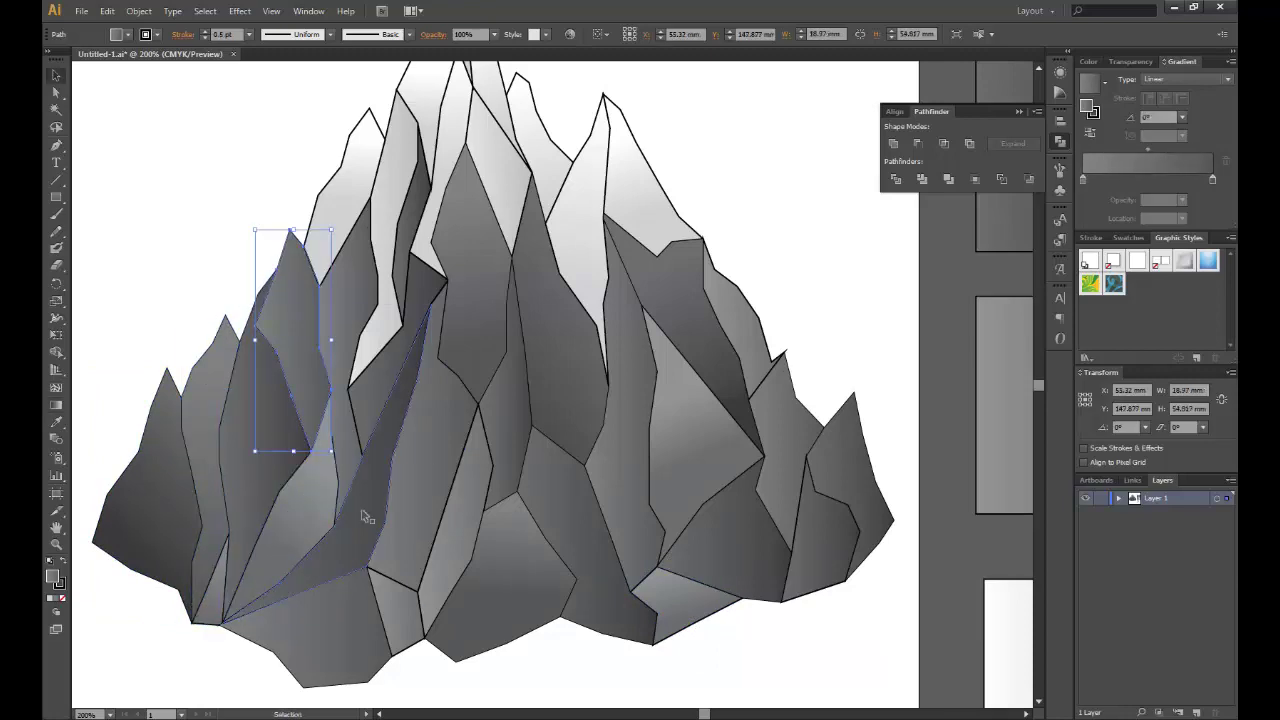
mouse_move(440, 280)
mouse_down()
mouse_move(270, 580)
mouse_move(299, 705)
mouse_up()
key(v)
click(306, 620)
- Select all mountain facets and set their stroke to None
key(g)
scroll(517, 568, down, 3)
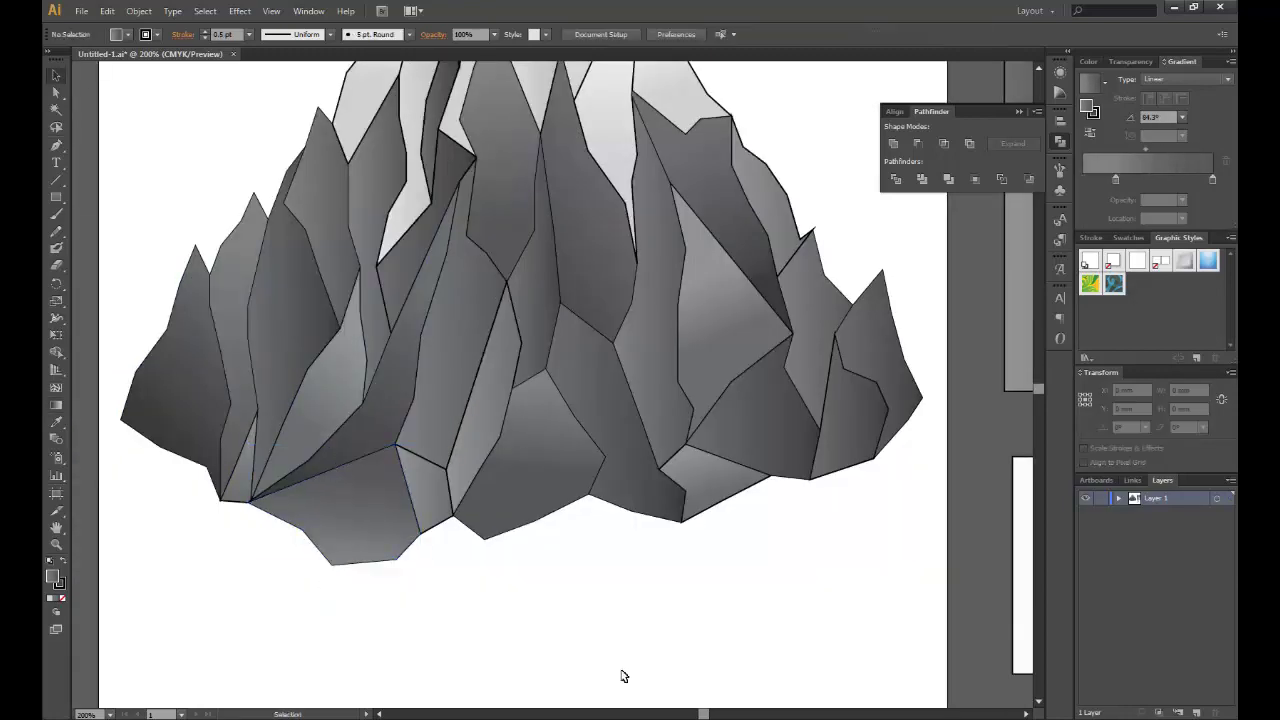
key(ctrl+0)
key(v)
key(ctrl+a)
key(slash)
- Redraw the top snowy facet's gradient horizontally, then clear the fill of the taller facet beside it
click(530, 248)
key(ctrl+plus)
key(ctrl+plus)
key(ctrl+plus)
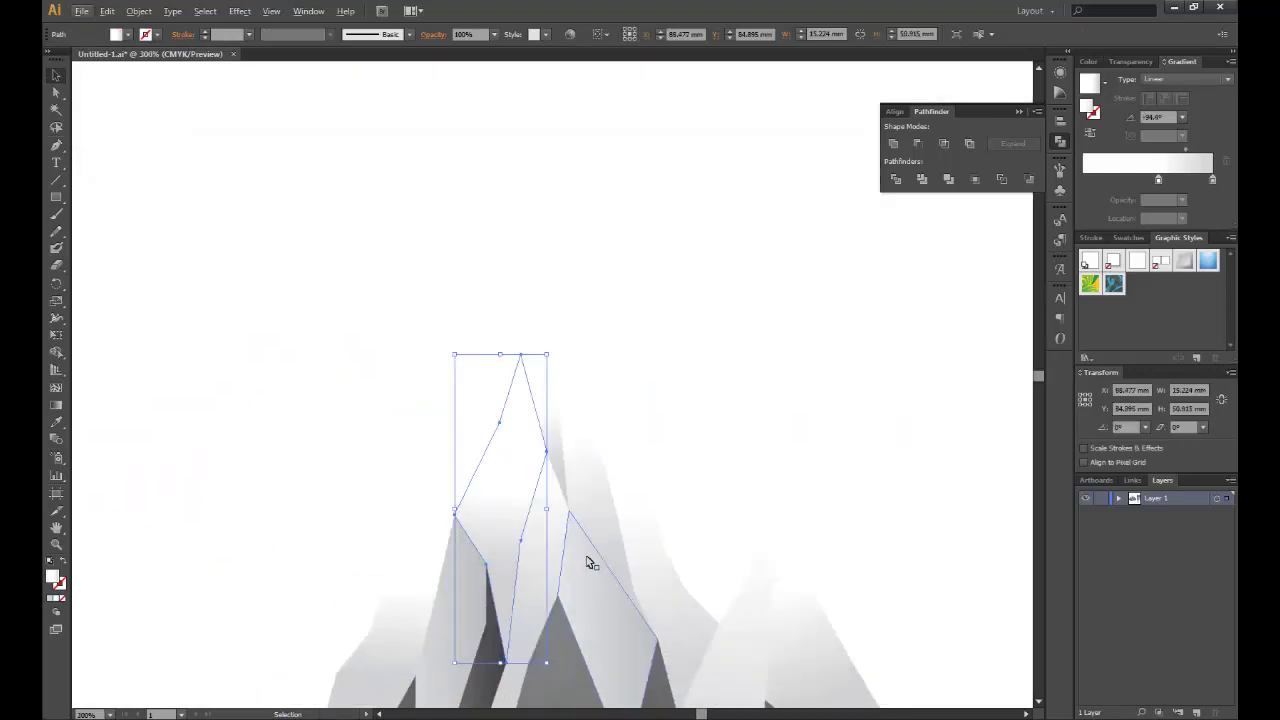
key(g)
drag(542, 415, 598, 416)
key(v)
click(491, 506)
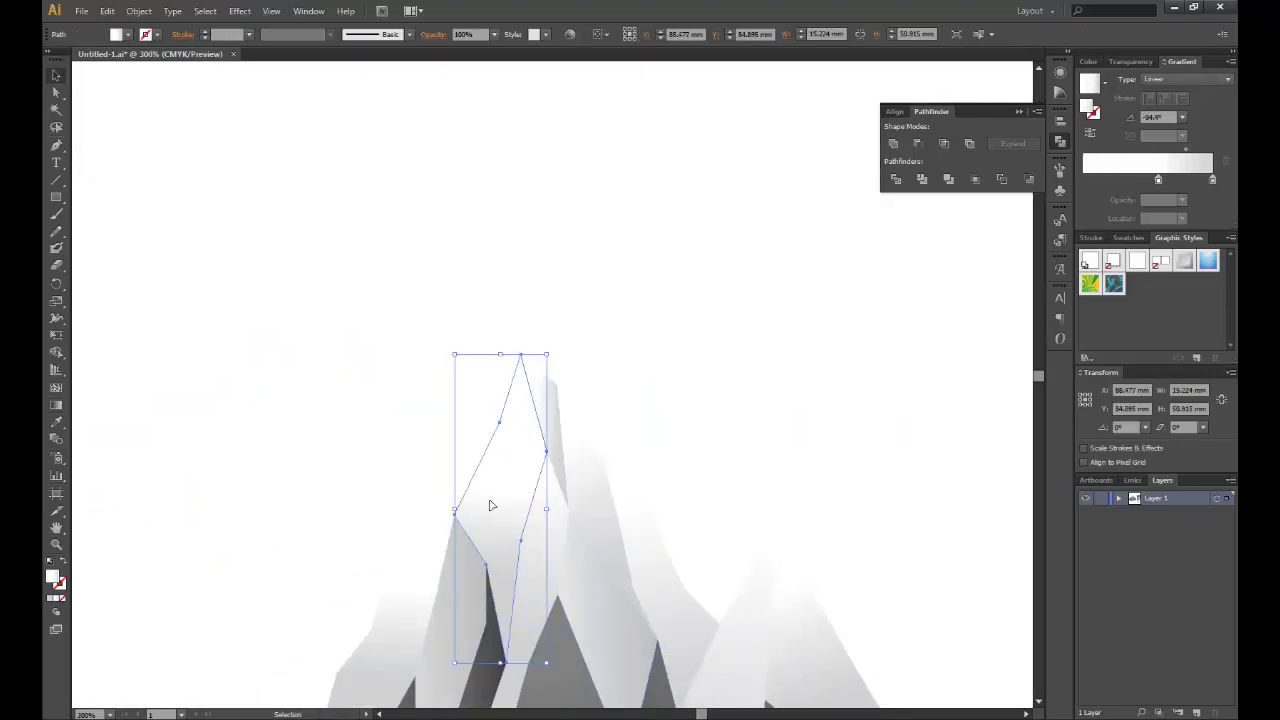
key(slash)
- Eyedrop the white-grey gradient onto the taller facet and re-angle it to about -137°
key(v)
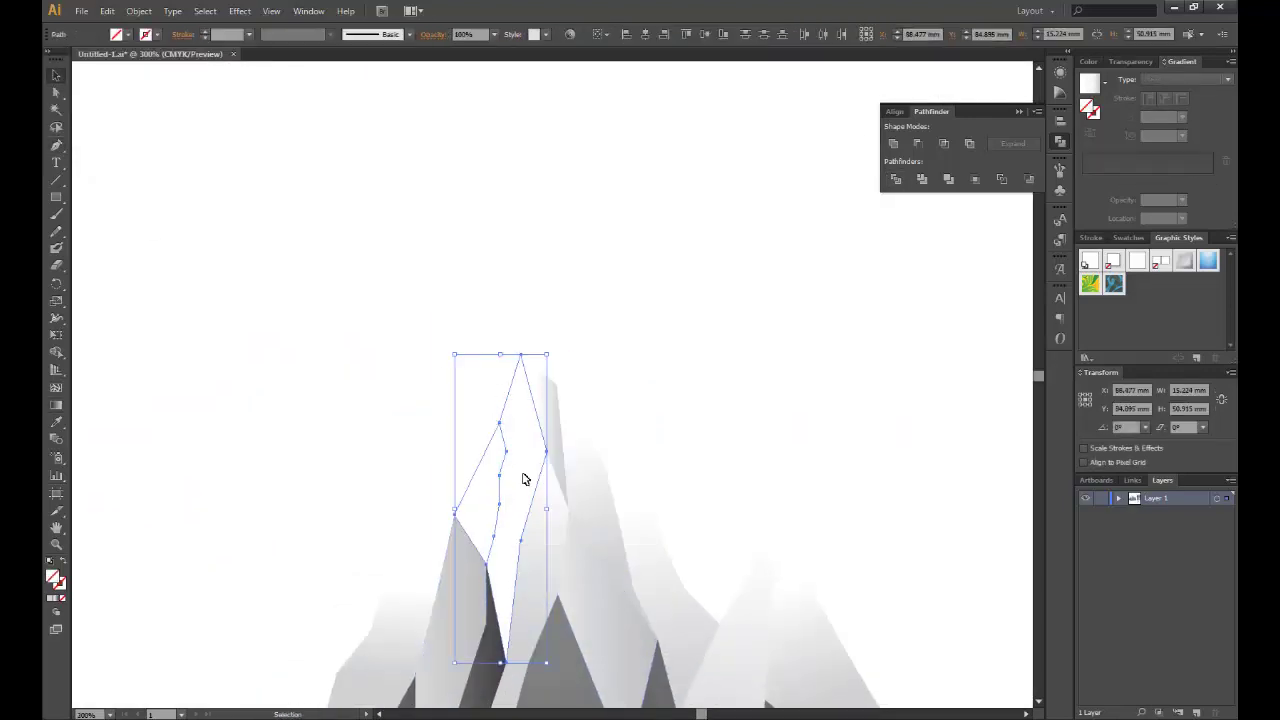
key(ctrl+0)
key(i)
click(530, 215)
key(g)
scroll(530, 215, up, 5)
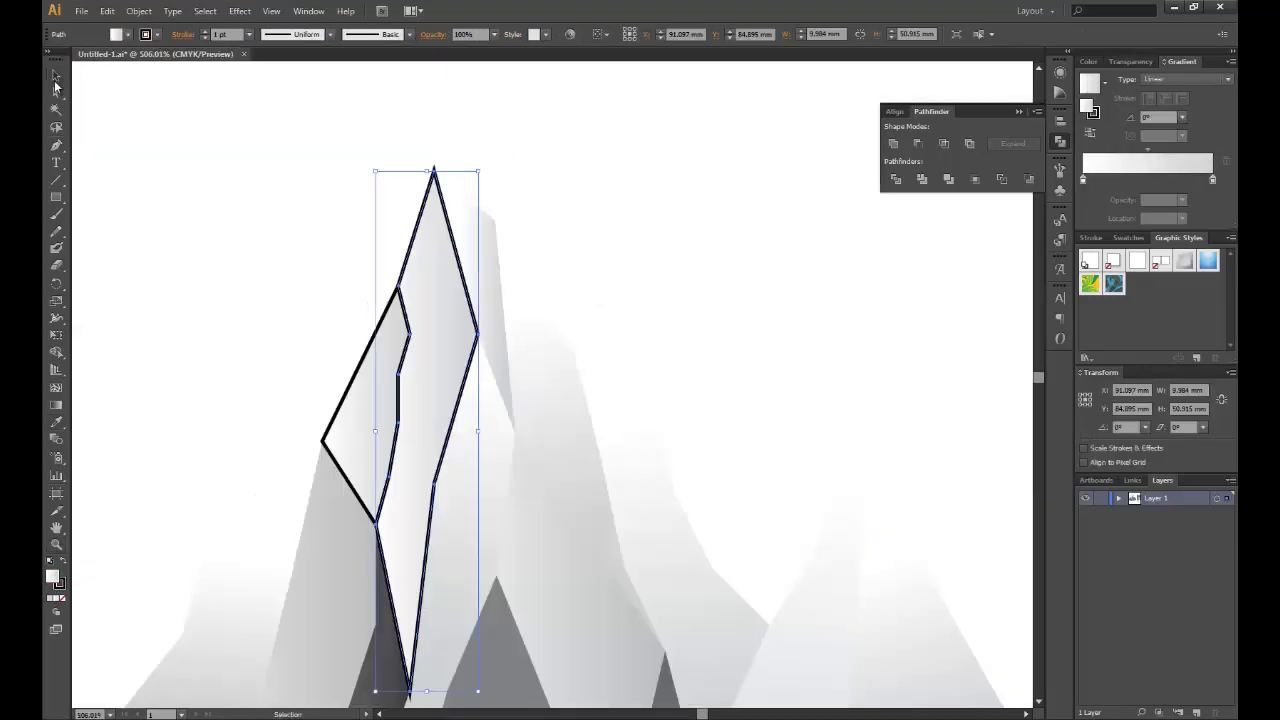
drag(491, 291, 400, 334)
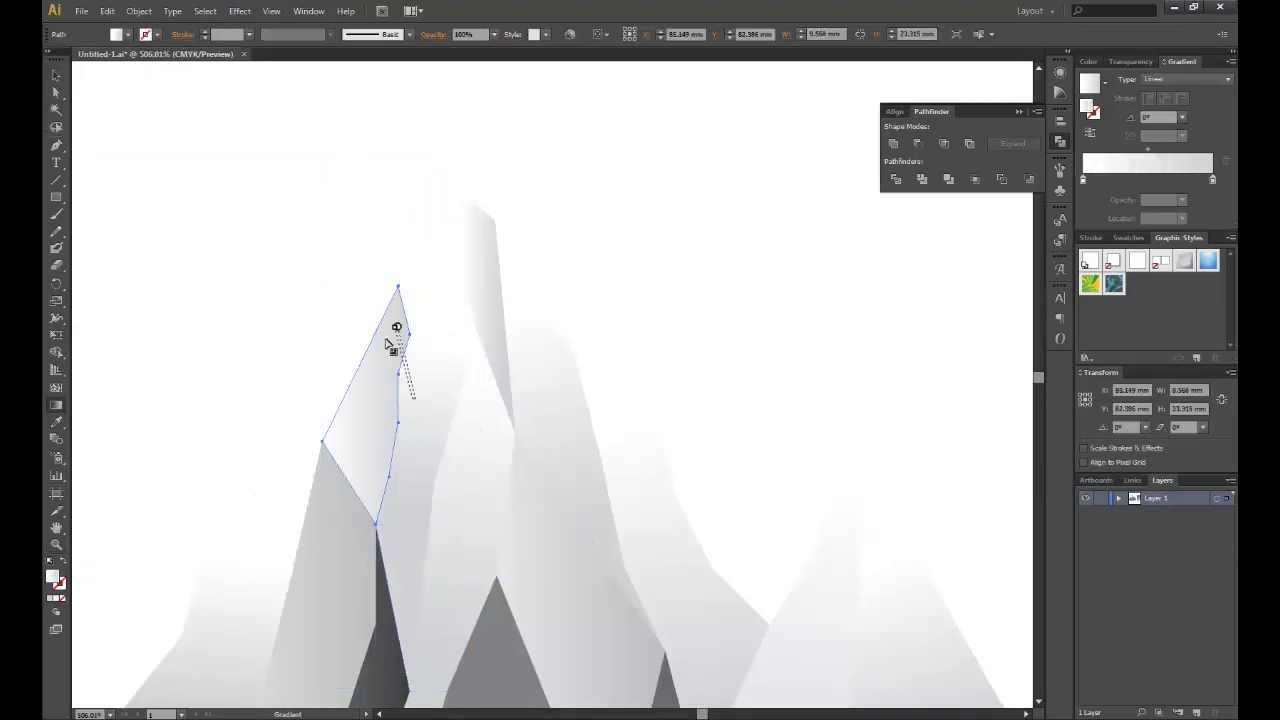
key(z)
key(ctrl+0)
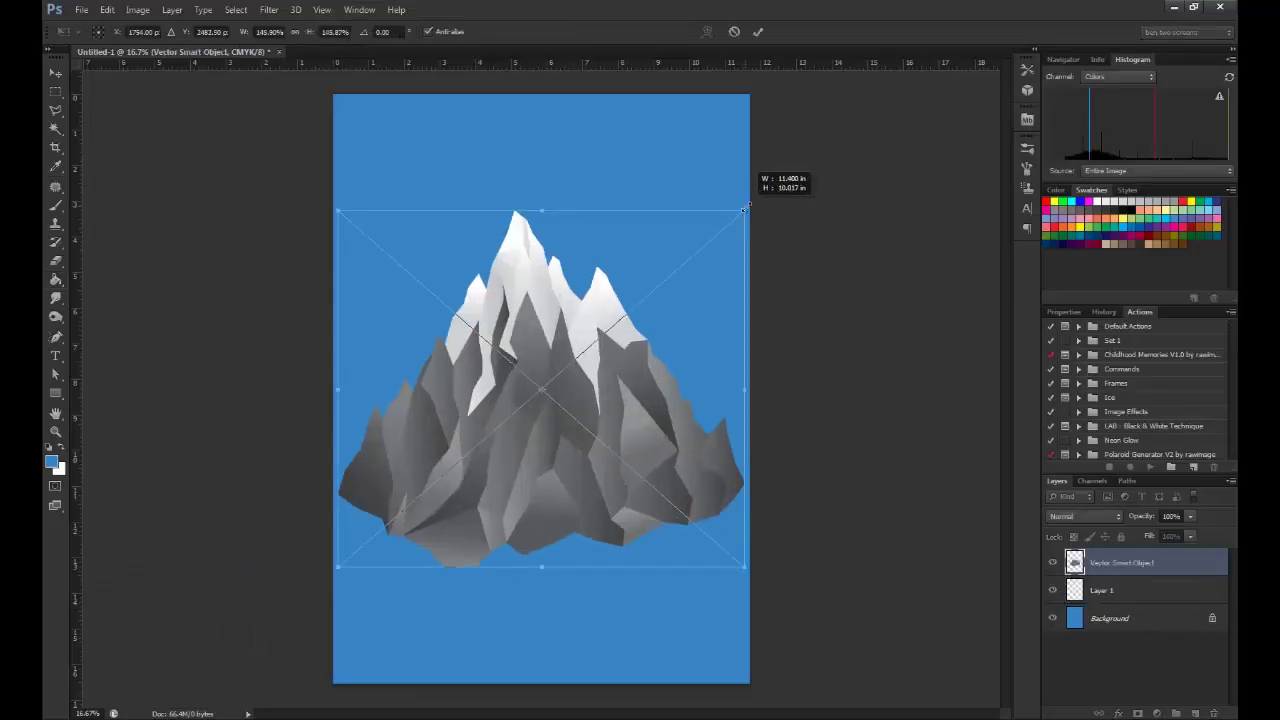
- Scale and commit the placed mountain on the blue poster, targeting the layer beneath
drag(743, 209, 697, 309)
key(Return)
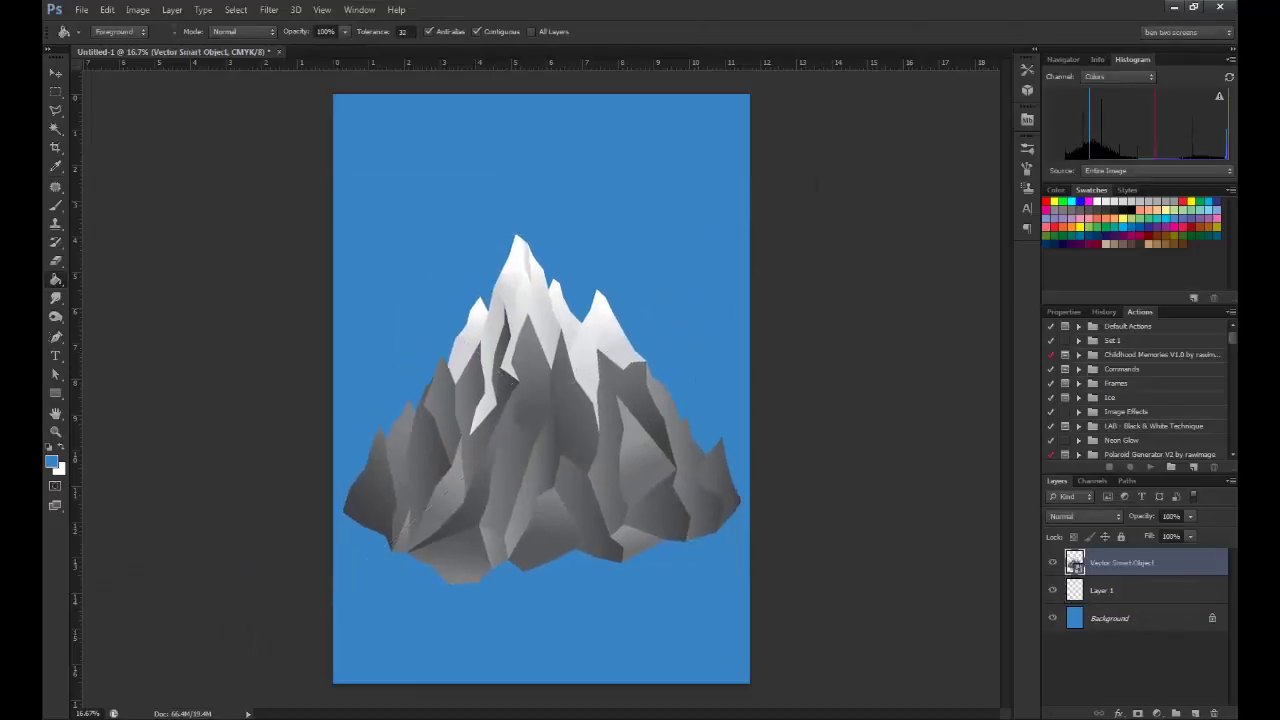
key(alt+bracketleft)
key(l)
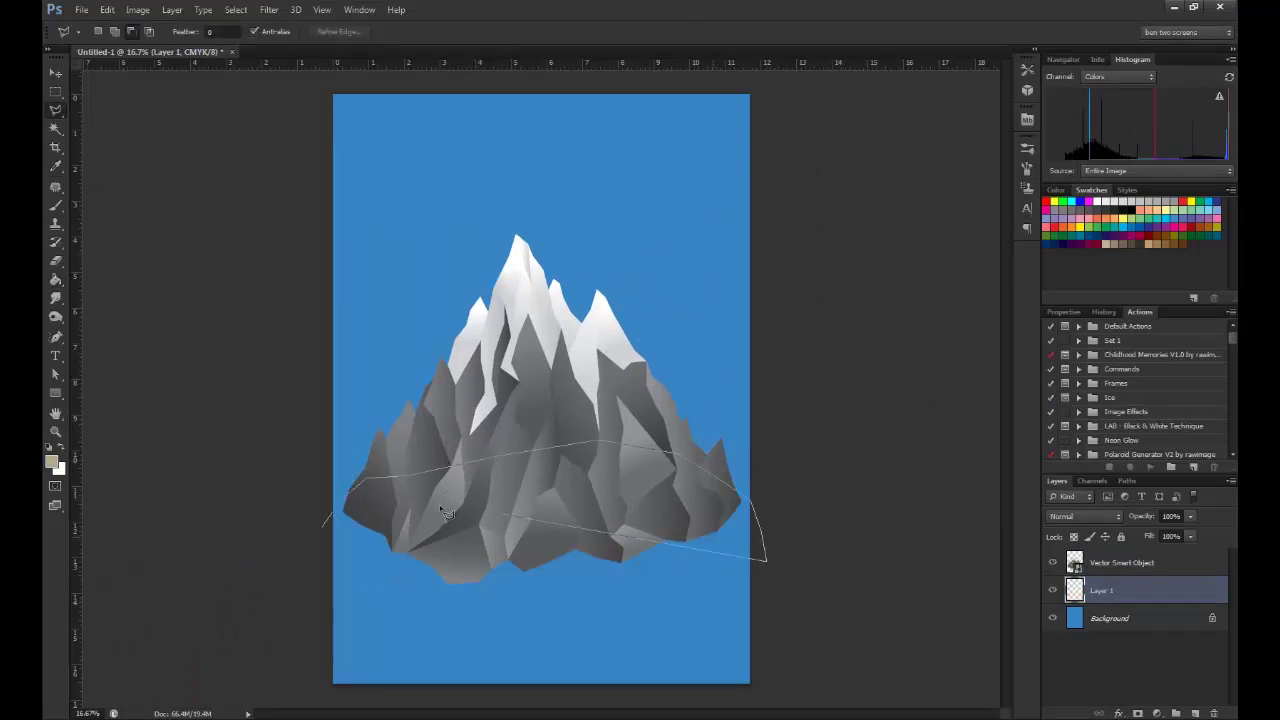
- Paint a soft bright glow behind the peak on an Overlay layer
key(b)
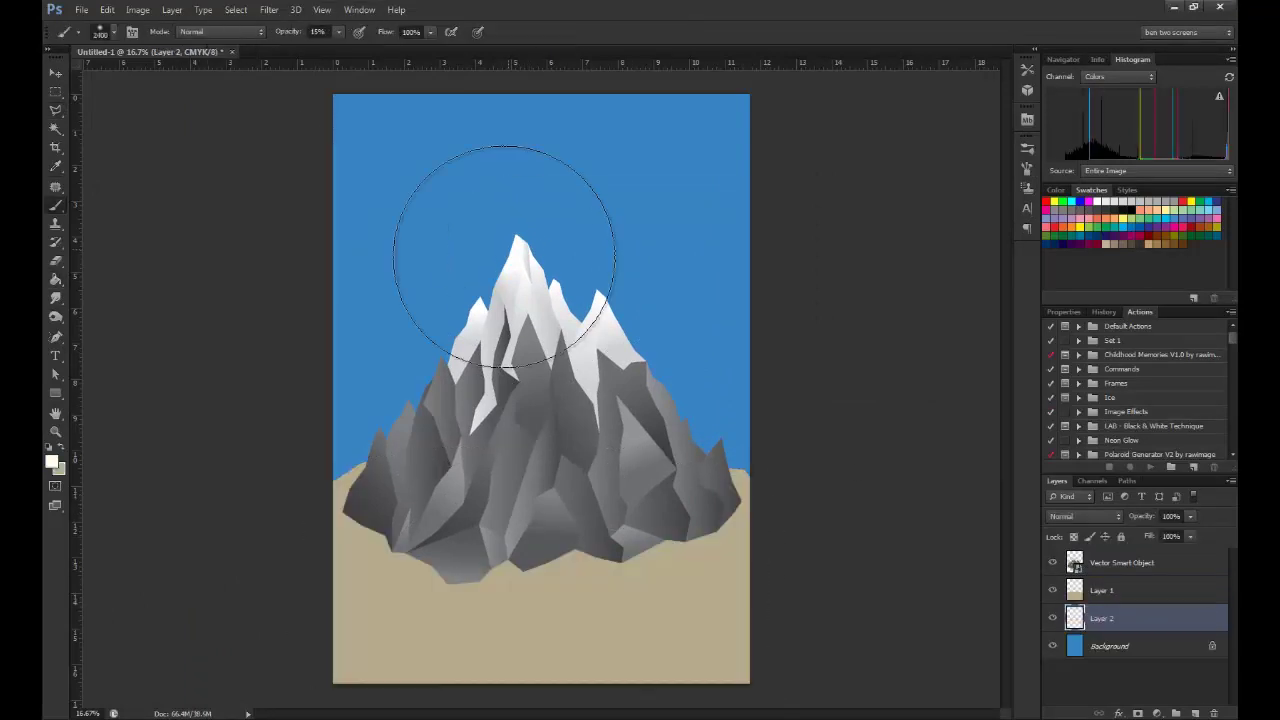
click(1085, 516)
click(1081, 324)
click(521, 330)
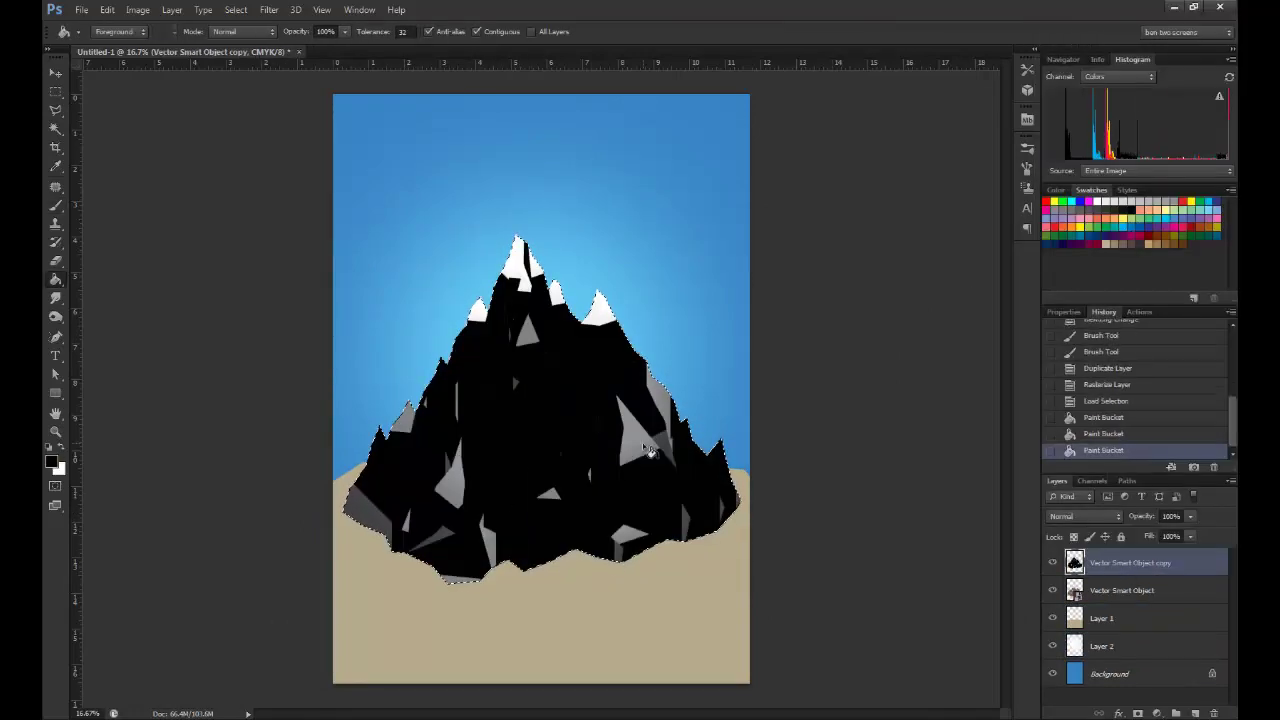
- Move the black mountain copy beneath the mountain and flip it vertically
key(ctrl+d)
key(ctrl+bracketleft)
key(ctrl+t)
mouse_move(540, 236)
mouse_down()
mouse_move(478, 609)
mouse_move(545, 418)
mouse_up()
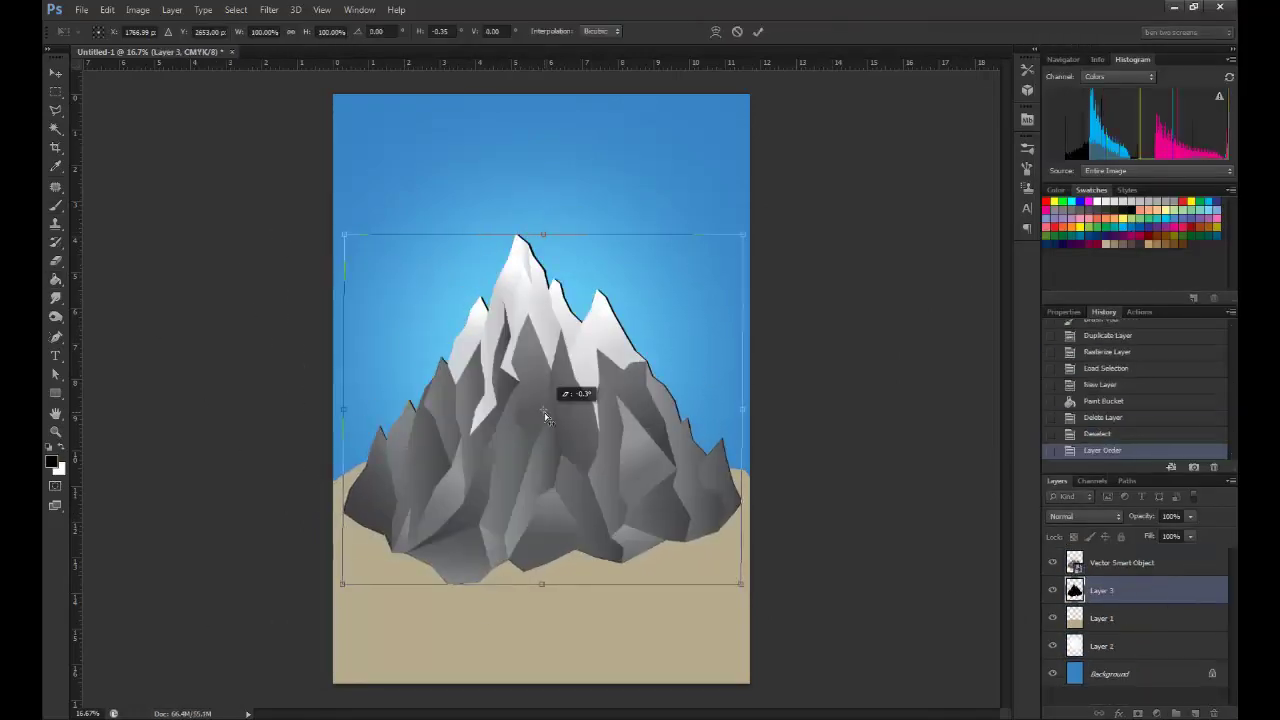
right_click(671, 364)
click(700, 594)
- Position the flipped copy below the mountain base and skew it across the ground as a shadow
drag(651, 200, 646, 479)
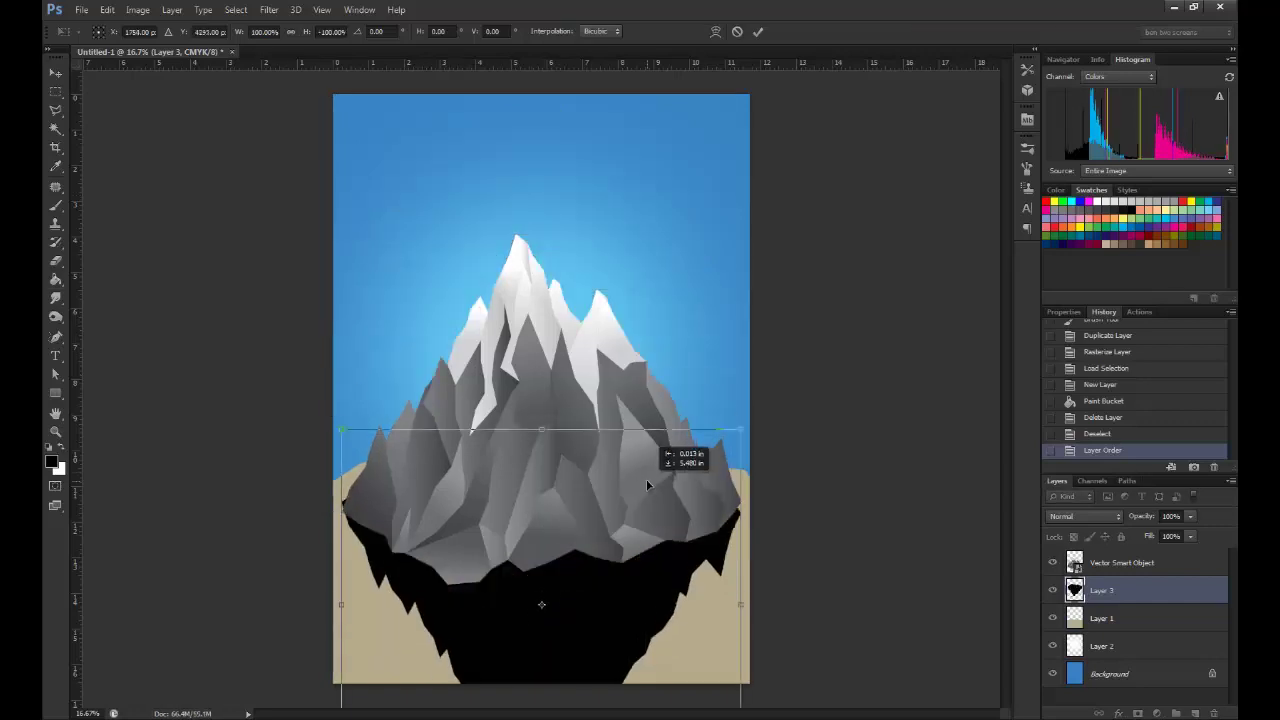
mouse_move(541, 669)
mouse_down()
mouse_move(425, 671)
mouse_move(656, 505)
mouse_up()
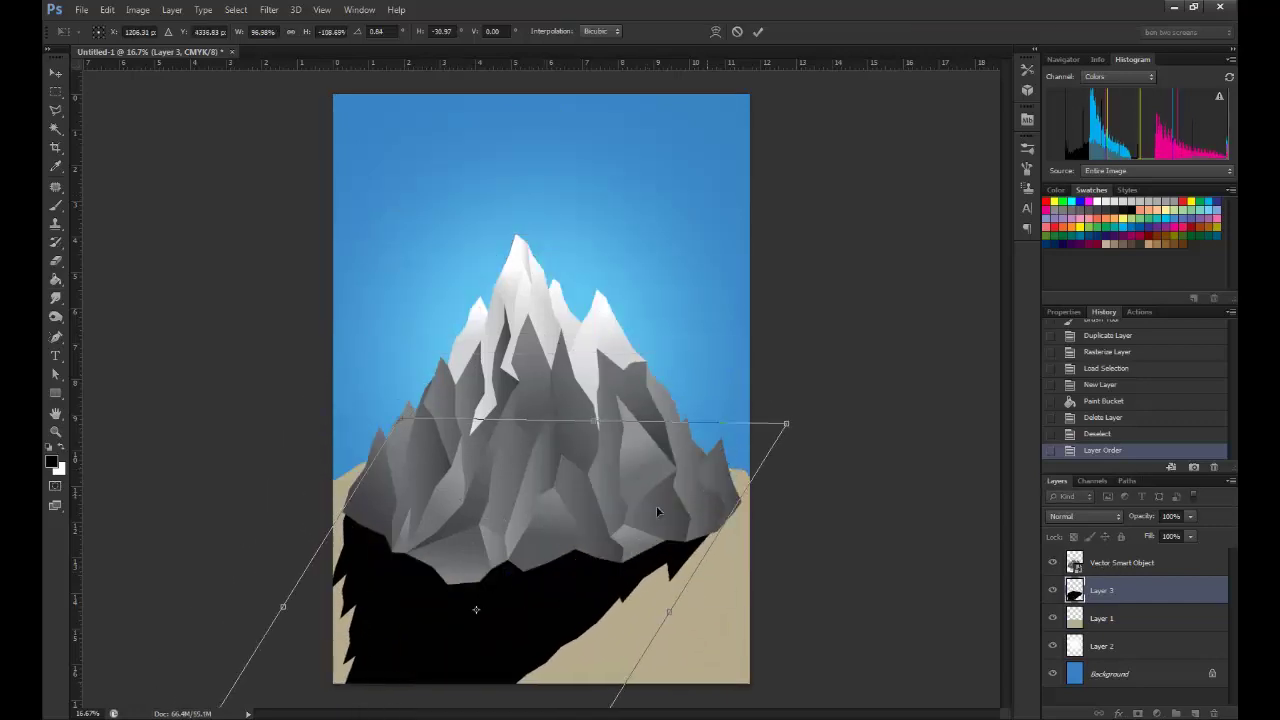
key(Return)
drag(476, 551, 515, 232)
- Unlock the background, shift the artwork up and fill the bottom strip beige
double_click(1110, 674)
key(Return)
drag(705, 445, 666, 231)
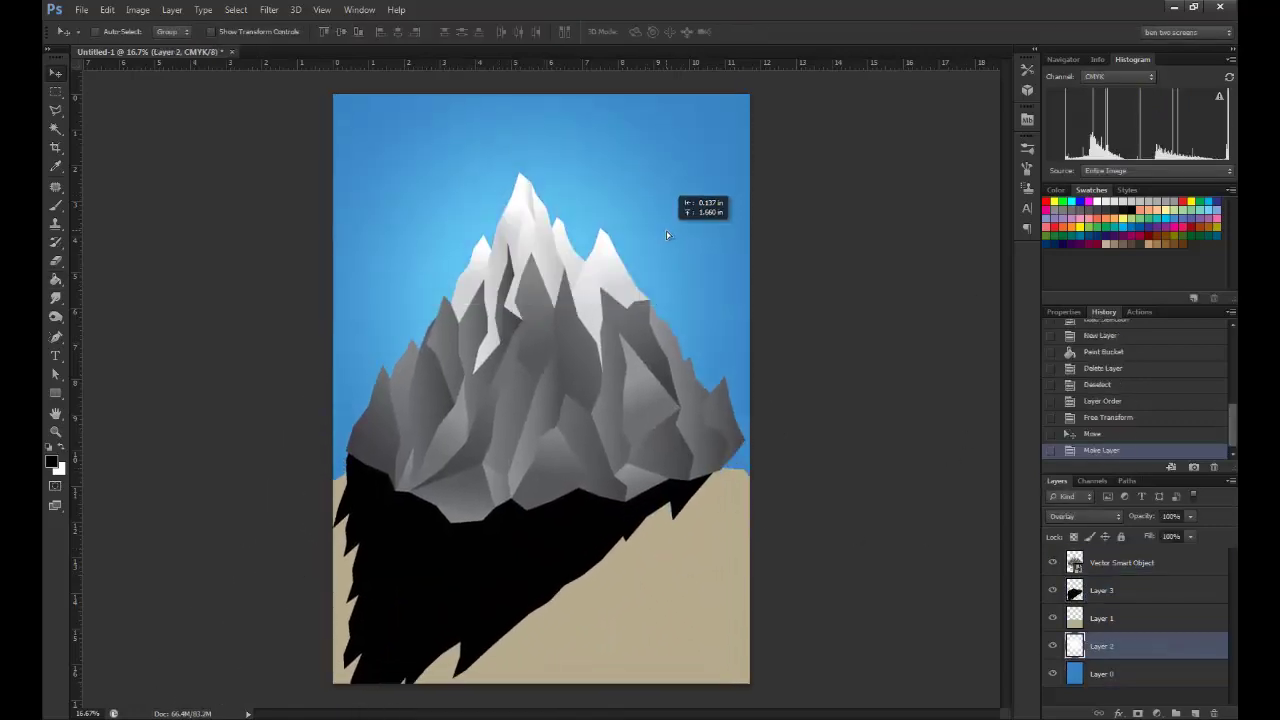
drag(600, 660, 600, 600)
drag(330, 523, 760, 700)
click(569, 651)
key(ctrl+d)
- Resize the mountain and shadow together and move them down
shift+click(1117, 590)
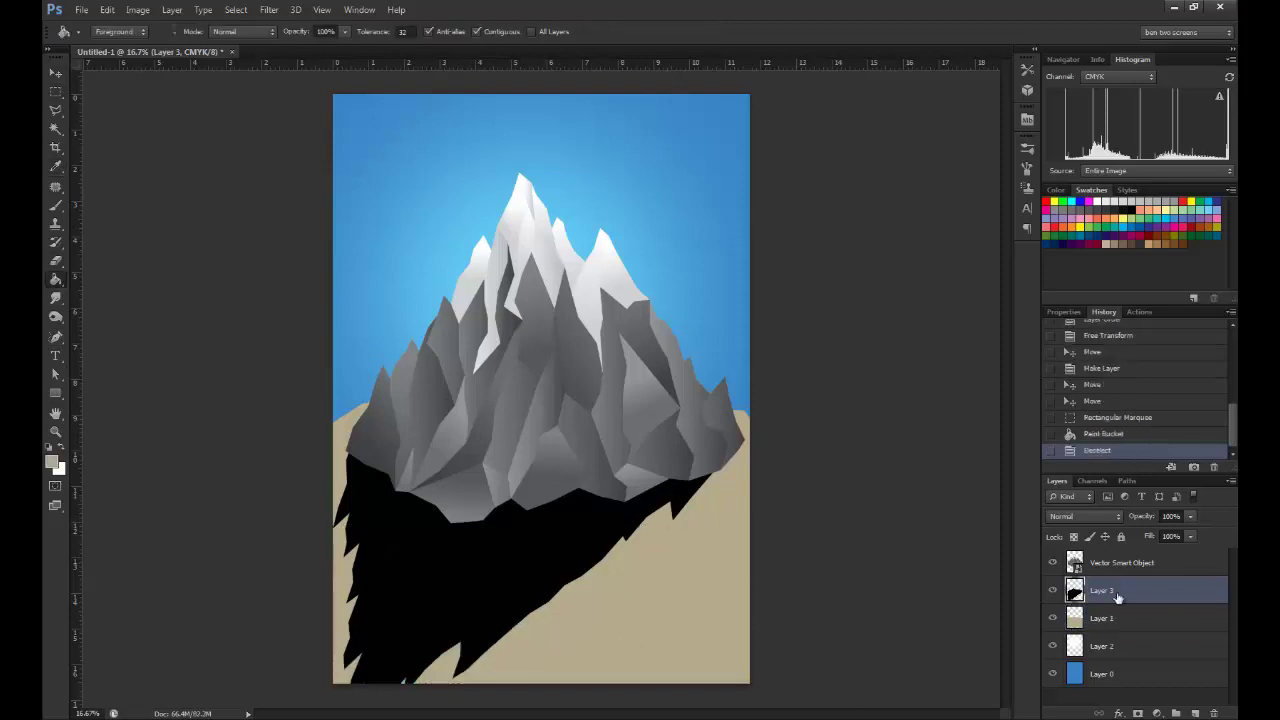
key(ctrl+t)
key(Return)
key(v)
drag(717, 592, 717, 632)
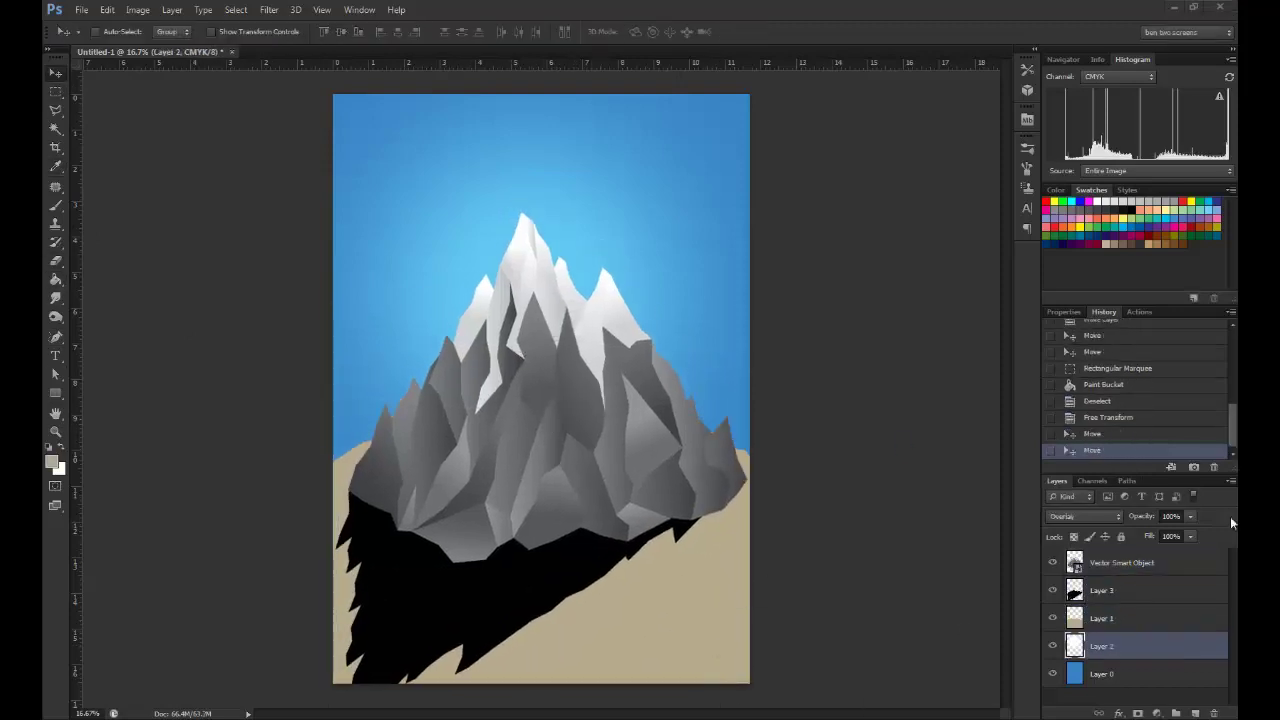
- Fade the shadow to 13% opacity and stretch the rust texture over the poster
click(1101, 590)
drag(1190, 516, 1126, 533)
mouse_move(730, 296)
mouse_down()
mouse_move(563, 141)
mouse_move(714, 614)
mouse_up()
- Bring the rust texture to the top, sharpen it and set it to Color Burn
key(Return)
key(ctrl+shift+bracketright)
click(269, 10)
click(470, 265)
click(1082, 516)
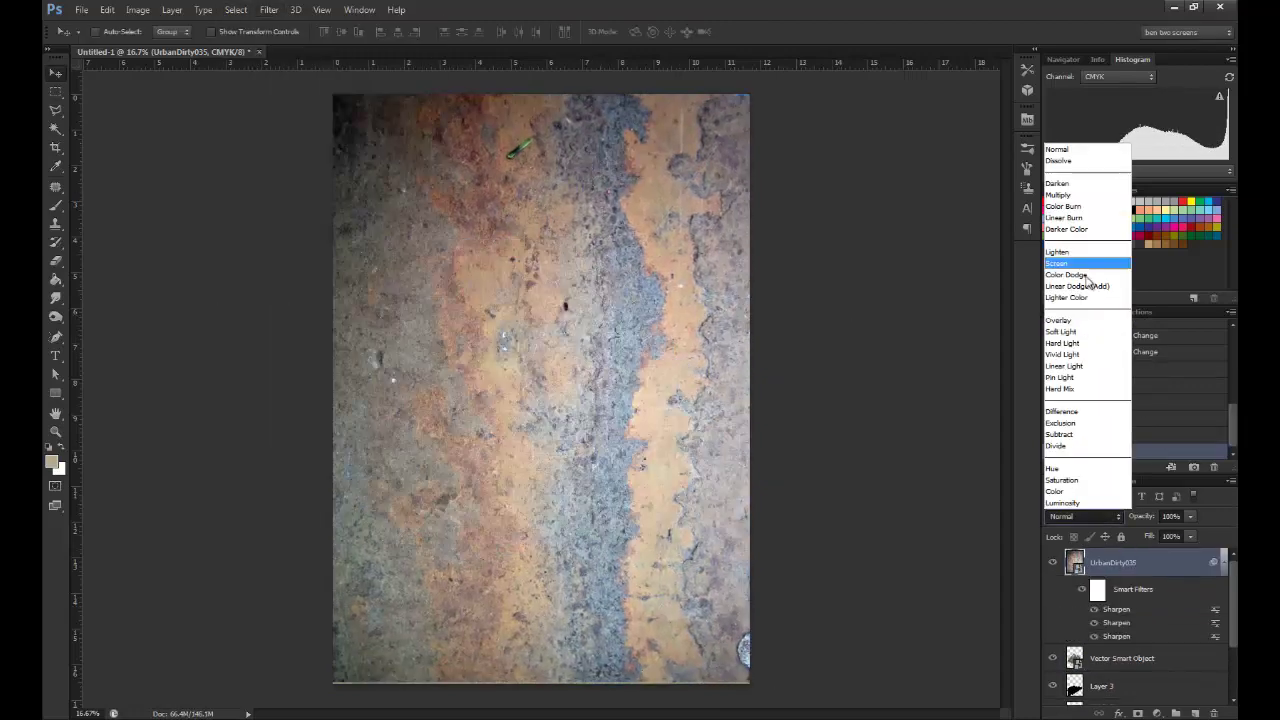
click(1086, 260)
- Rasterize the texture layer, desaturate it and set its opacity to 63%
right_click(1115, 562)
click(1085, 158)
key(ctrl+shift+u)
key(6)
key(3)
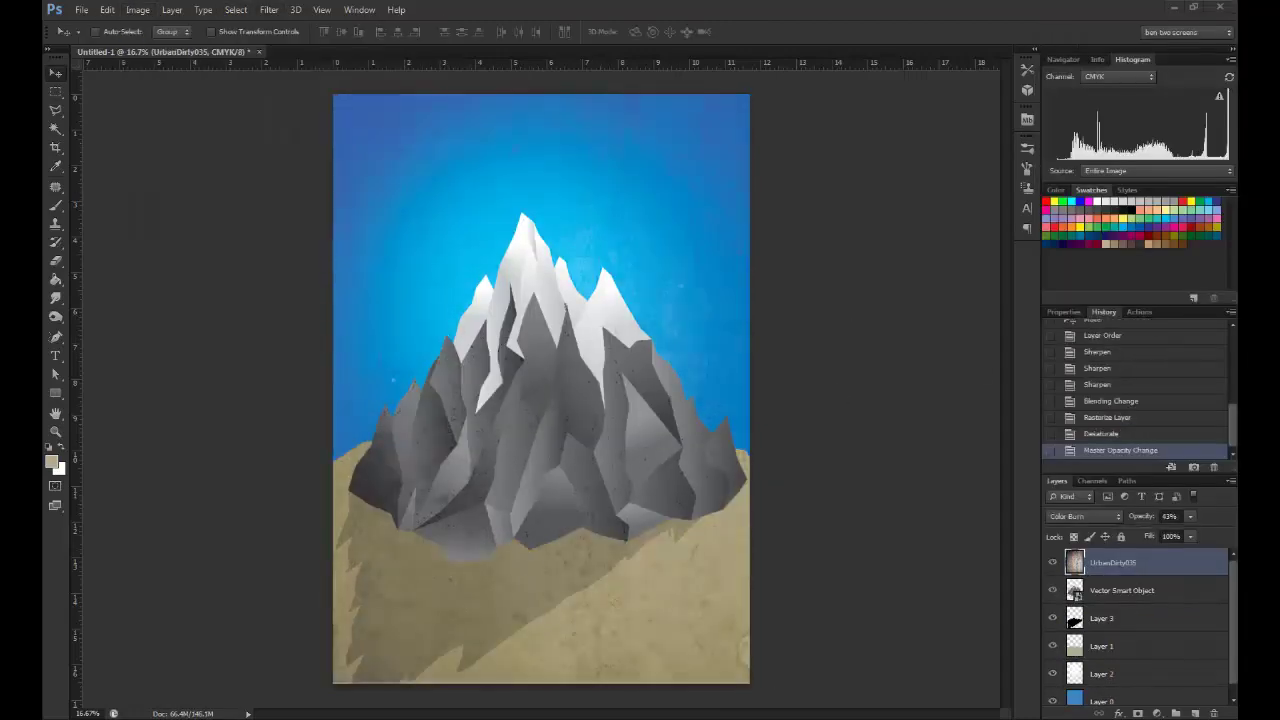
- Lower the sky's saturation to -30 with Hue/Saturation and add a new layer above the shadow
click(1101, 646)
click(1156, 713)
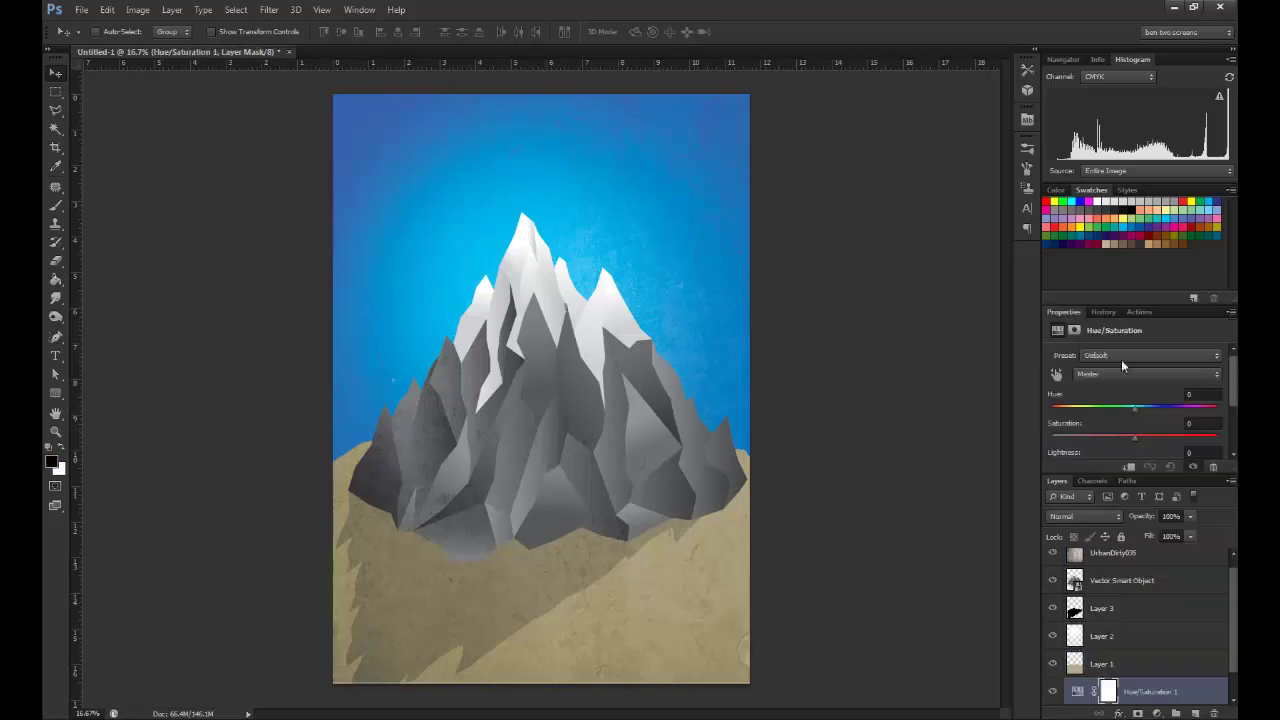
drag(1136, 437, 1109, 437)
click(1117, 553)
click(1160, 608)
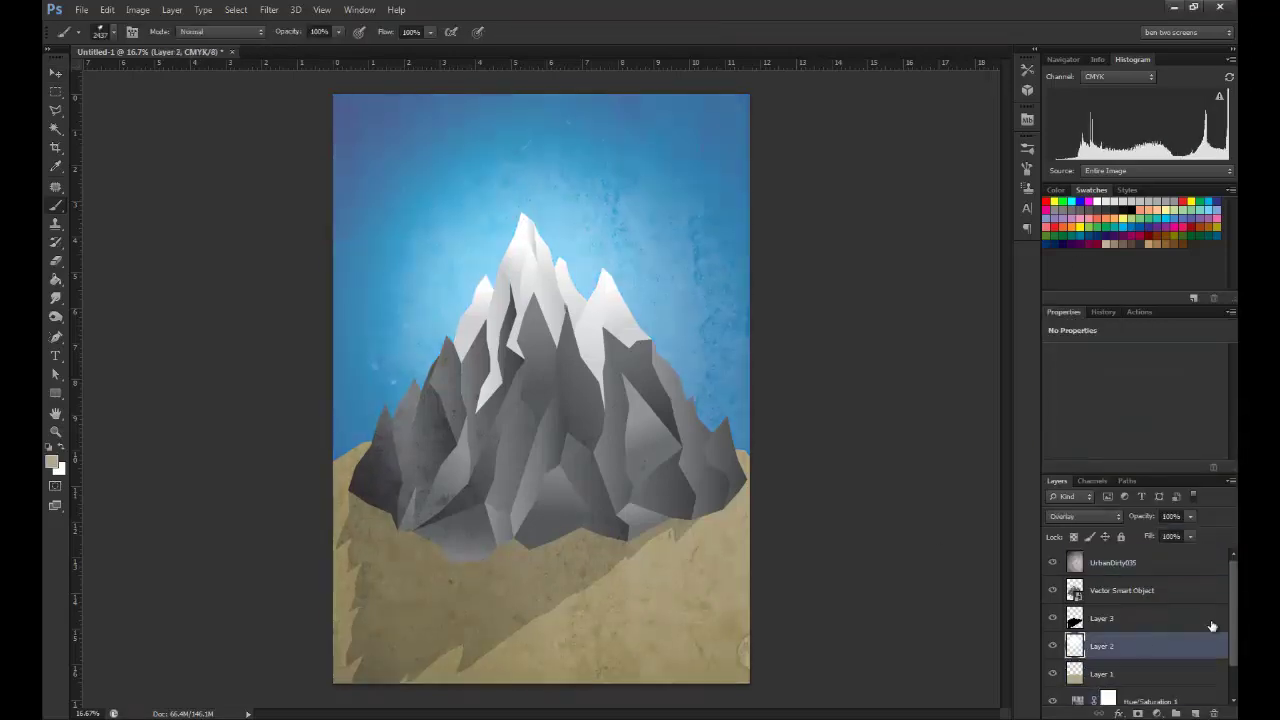
click(1175, 713)
- Spray white snow spatter around the peak with a spatter brush
key(b)
key(x)
key(F5)
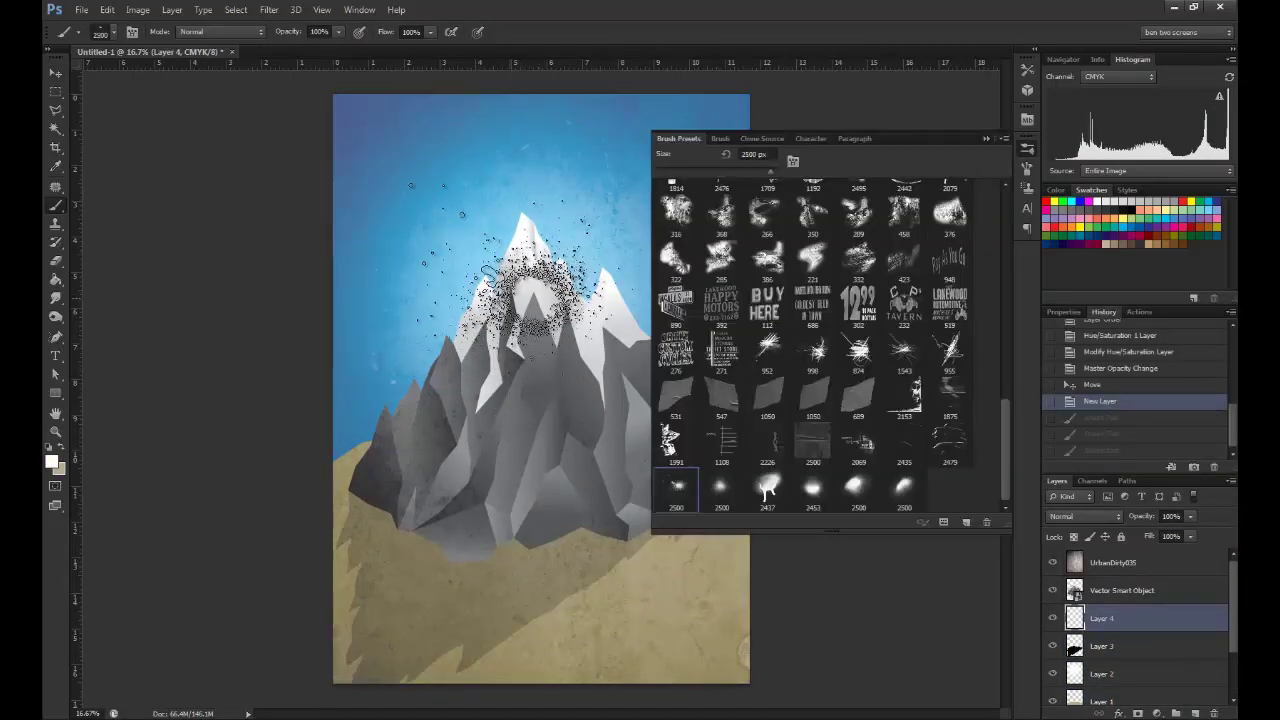
click(700, 155)
drag(430, 490, 550, 300)
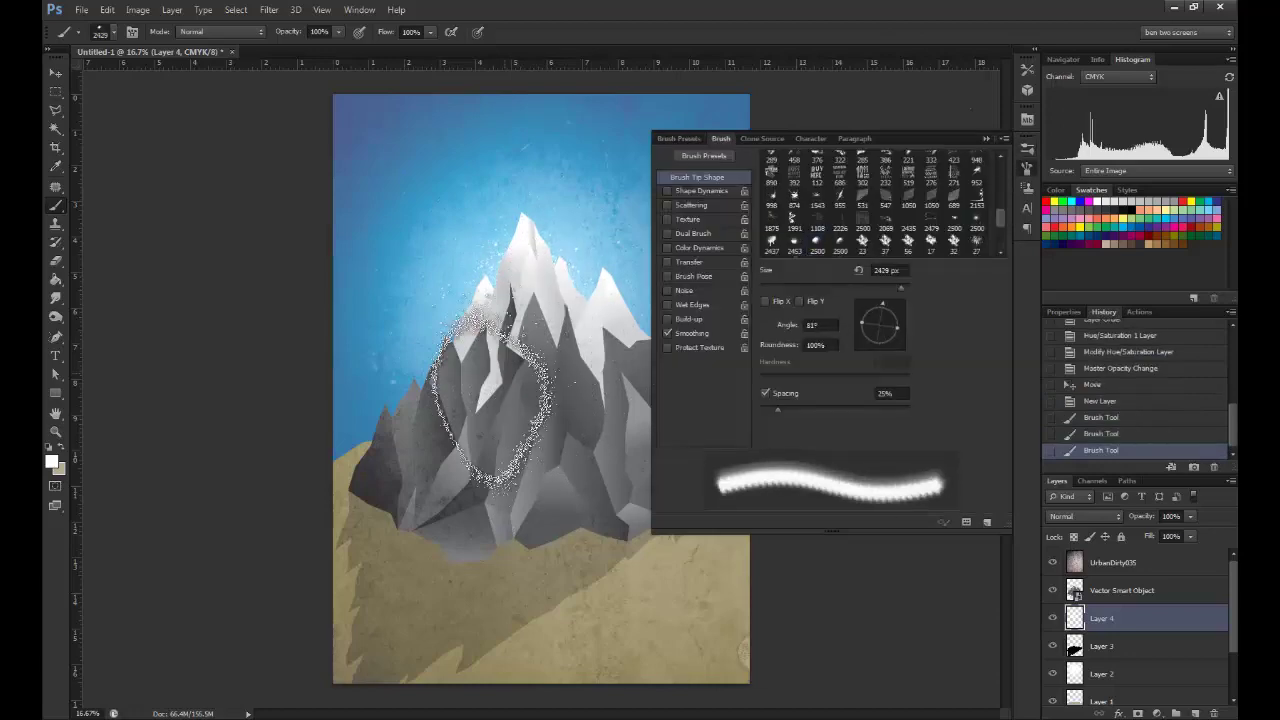
key(F5)
- Paint black specks on the lower mountain on a new layer
click(1176, 713)
key(x)
key(F5)
mouse_move(535, 458)
mouse_down()
mouse_move(470, 500)
mouse_move(630, 460)
mouse_up()
key(F5)
click(630, 460)
- Duplicate the UrbanDirty035 texture at 4% opacity in Multiply mode
click(1113, 562)
key(ctrl+j)
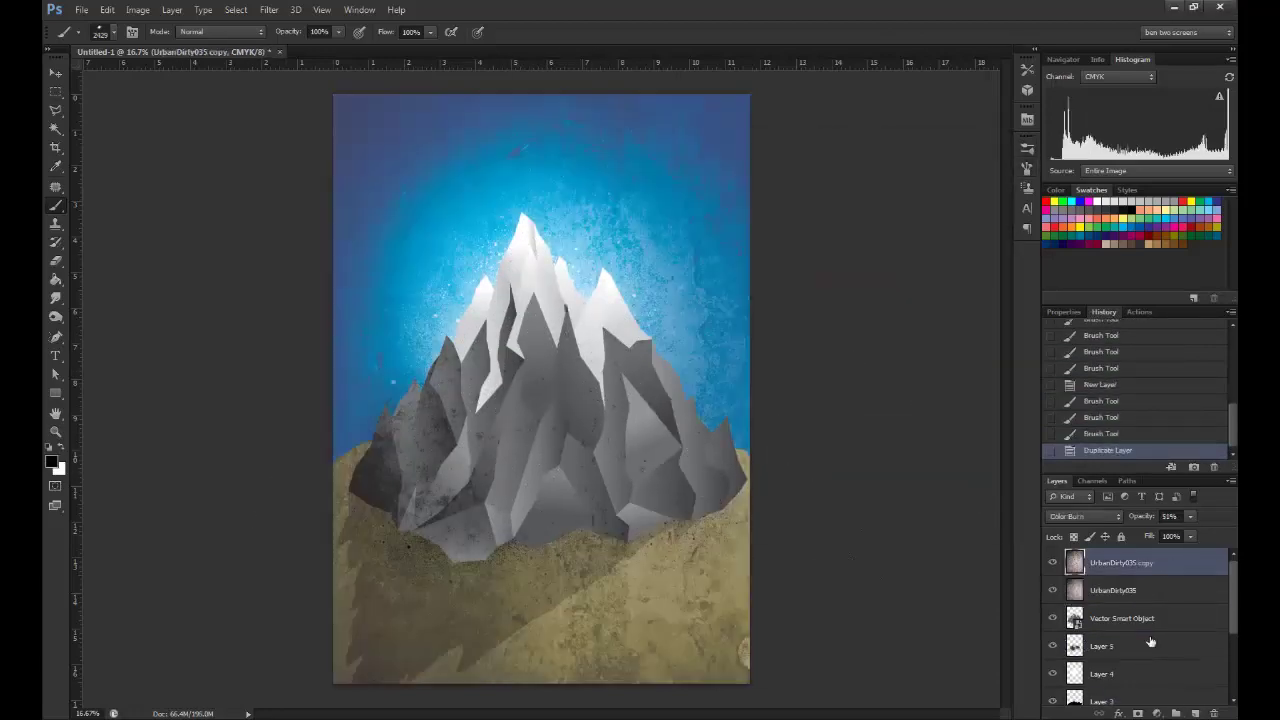
drag(1140, 516, 1100, 516)
click(1085, 516)
click(1080, 170)
- Flip the texture copy horizontally, raise its opacity, and set the original texture to 30%
key(ctrl+t)
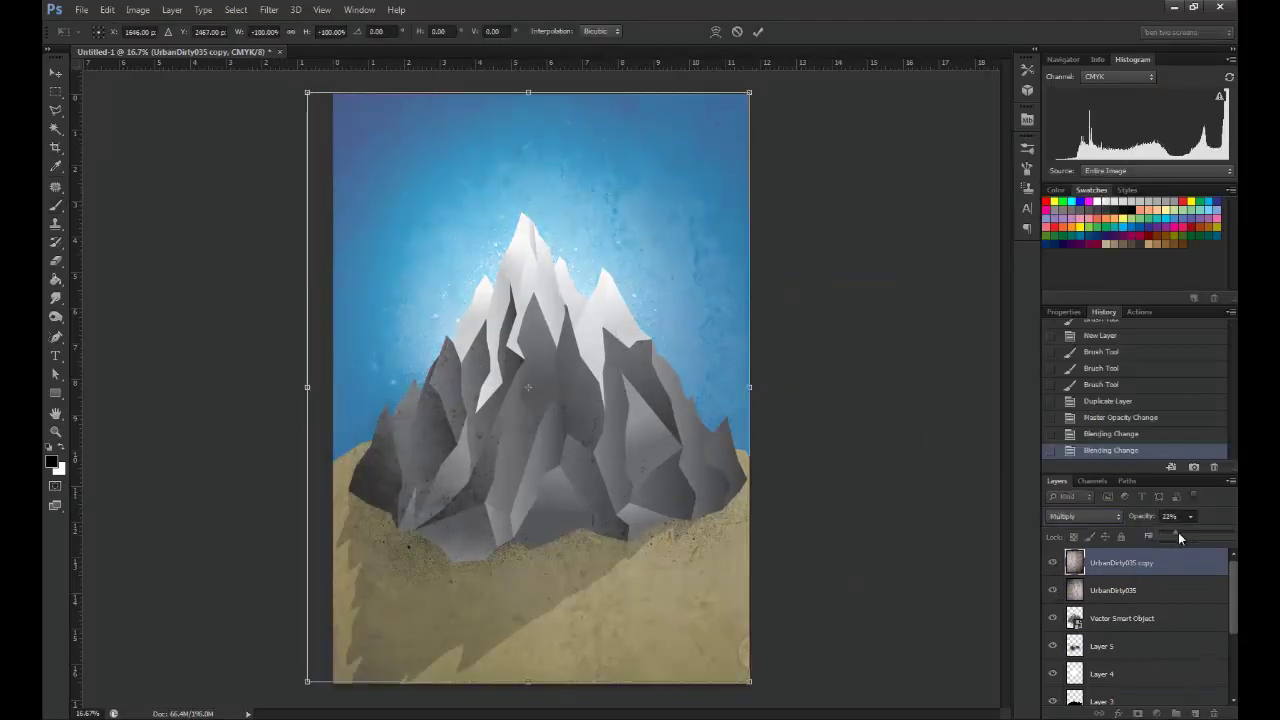
click(1190, 516)
key(Return)
click(1113, 590)
key(3)
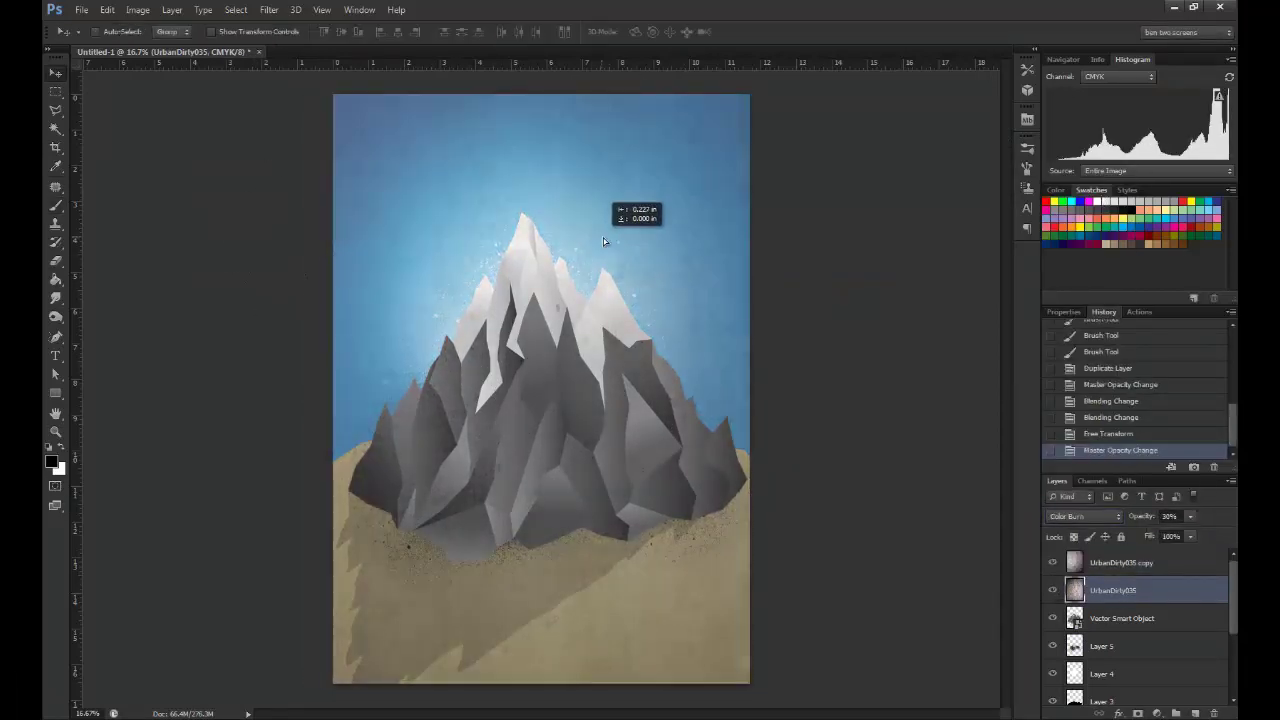
- Stretch the mountain, shadow and speck layers upward, then view the finished poster full screen
key(alt+bracketleft)
key(alt+bracketleft)
key(alt+bracketleft)
key(alt+bracketleft)
key(ctrl+t)
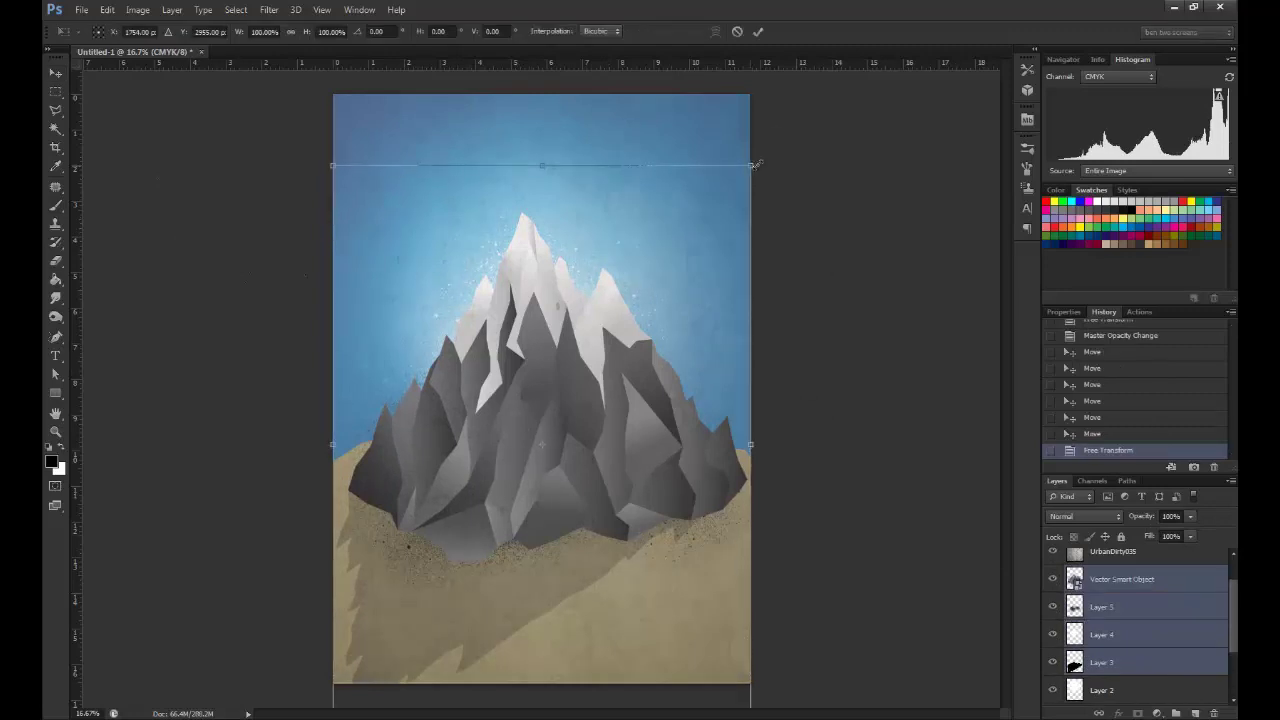
mouse_move(519, 430)
mouse_down()
mouse_move(519, 385)
mouse_move(574, 272)
mouse_move(567, 230)
mouse_up()
key(Return)
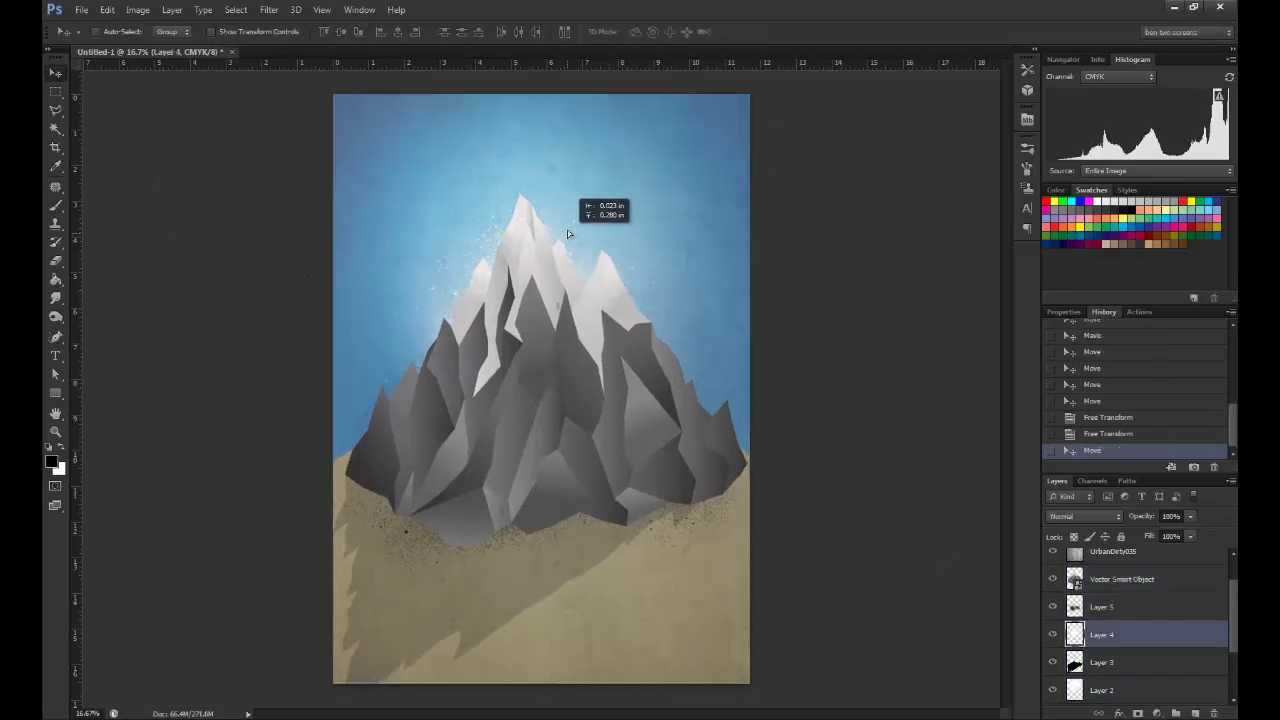
key(f)
key(f)
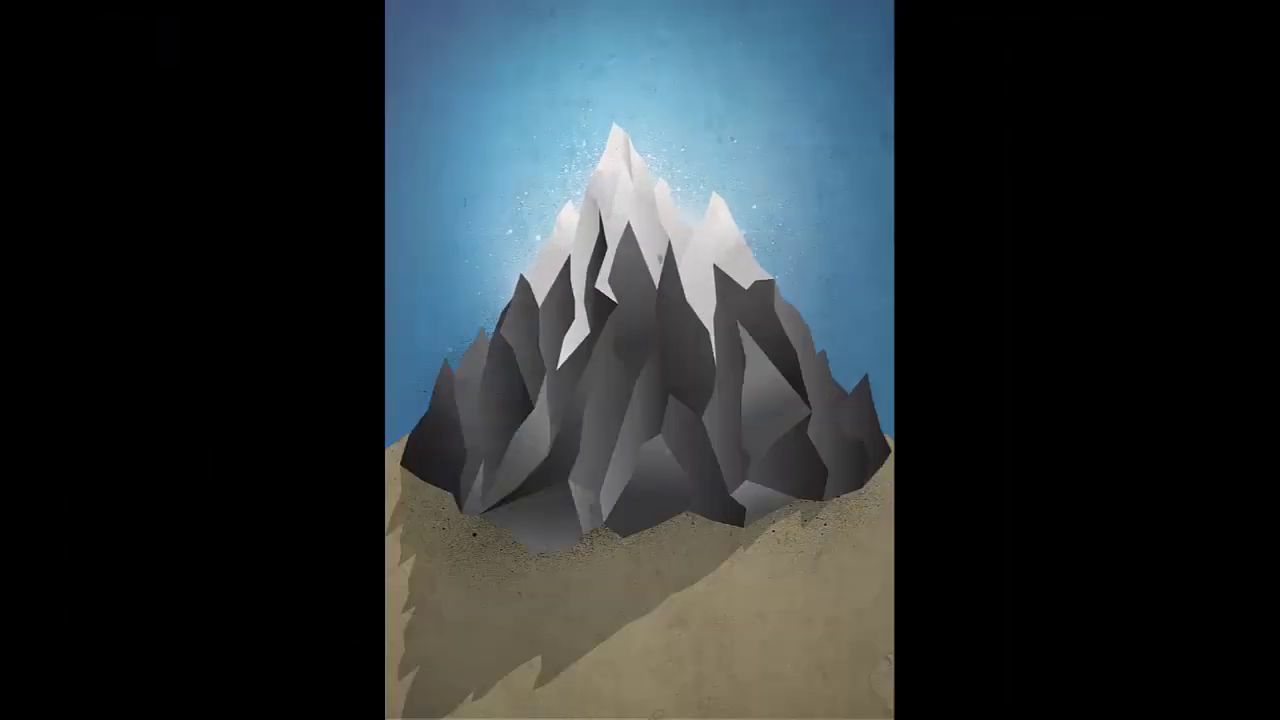